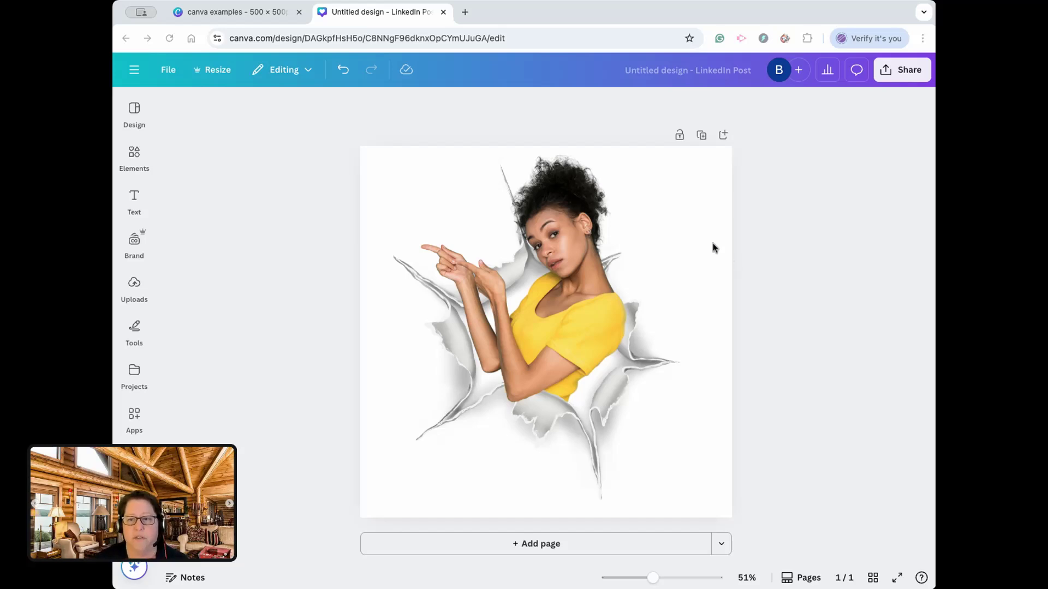
Examine the layer order of the pop-out design with the woman in the yellow top.
click(663, 179)
click(756, 105)
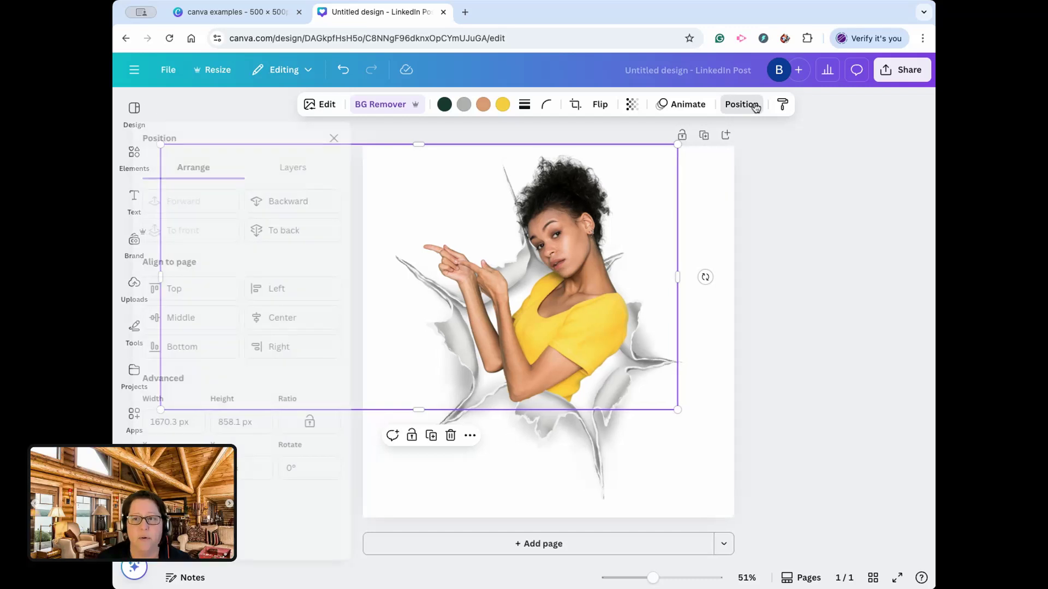
click(316, 168)
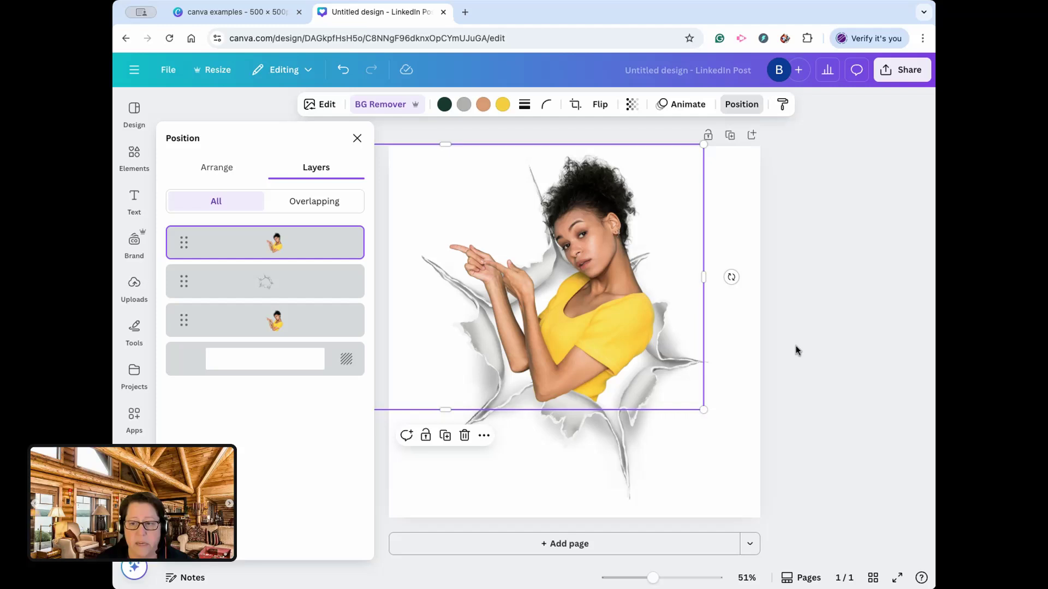
click(803, 382)
click(809, 440)
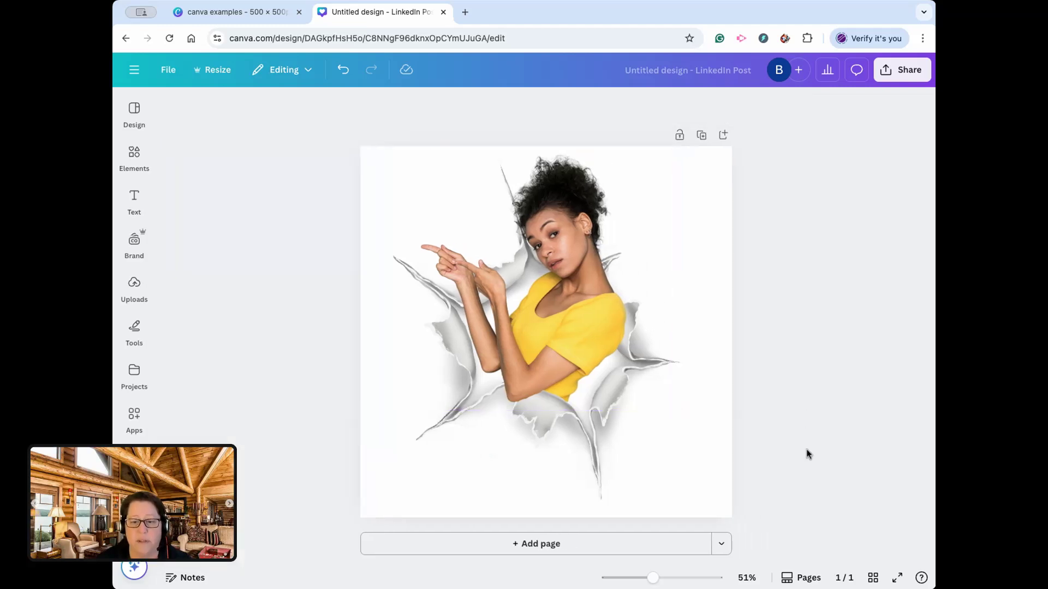
Add a blank second page and search the graphics elements for "paper hole".
click(477, 547)
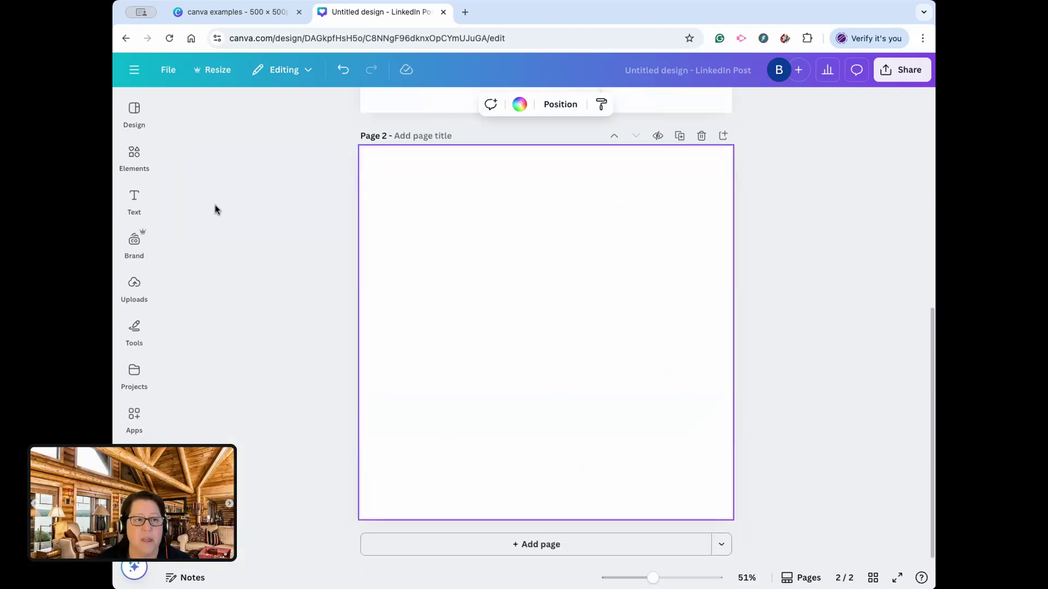
click(134, 156)
click(234, 107)
text(paper hold)
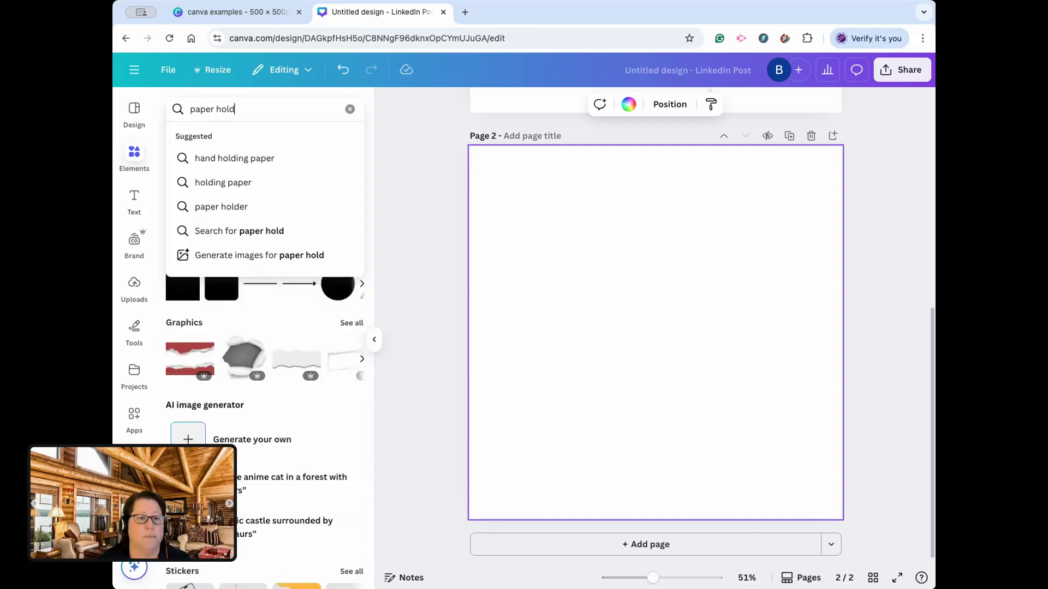
key(Return)
scroll(251, 140, right, 2)
click(242, 141)
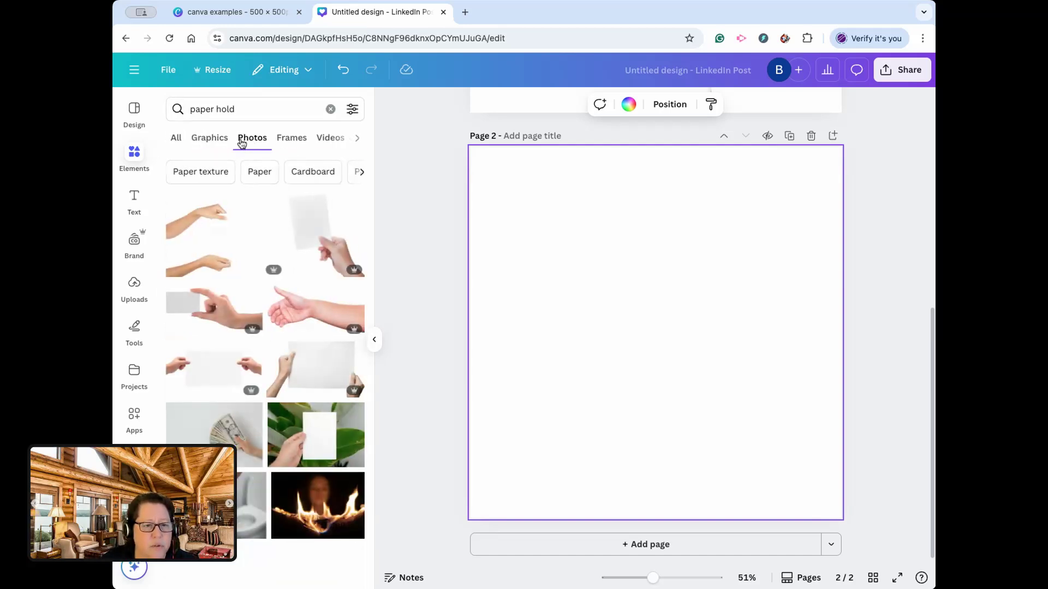
click(241, 108)
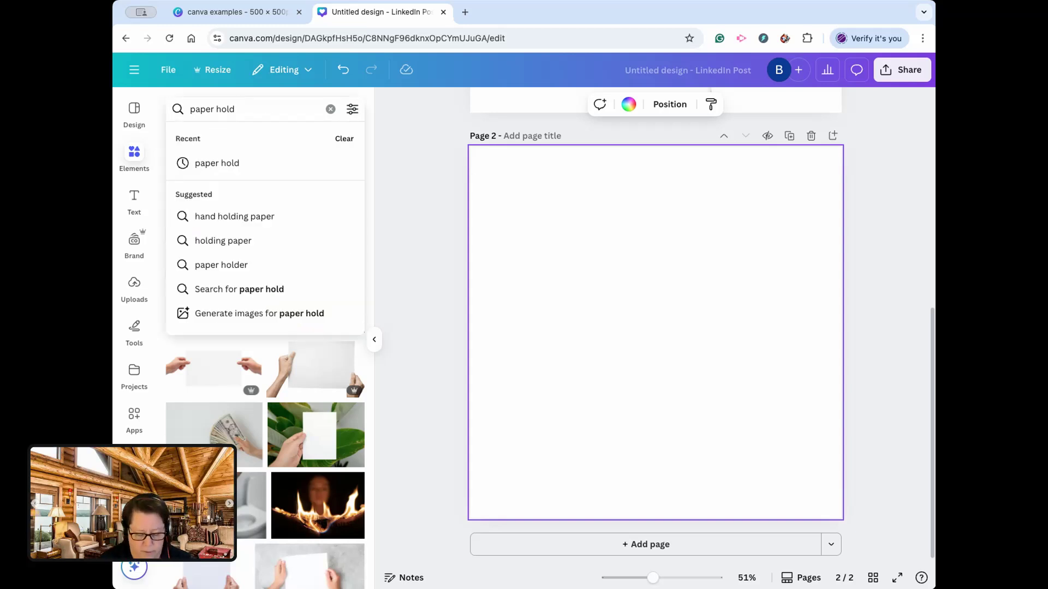
key(BackSpace)
text(e)
key(Return)
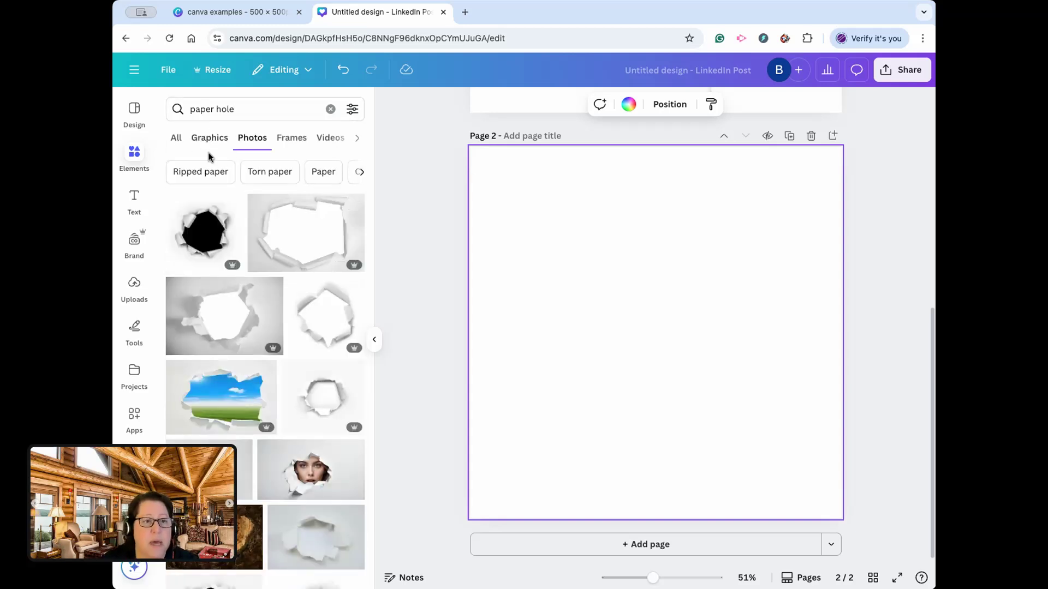
click(212, 138)
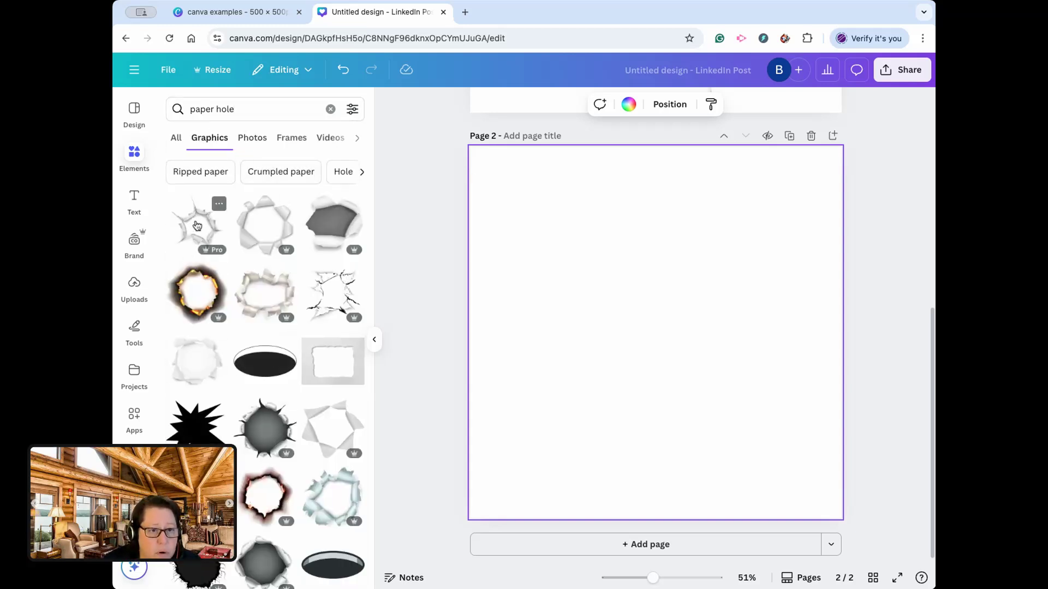
Insert the star-shaped torn-paper hole graphic on page 2 and enlarge it to fill most of the page.
click(197, 225)
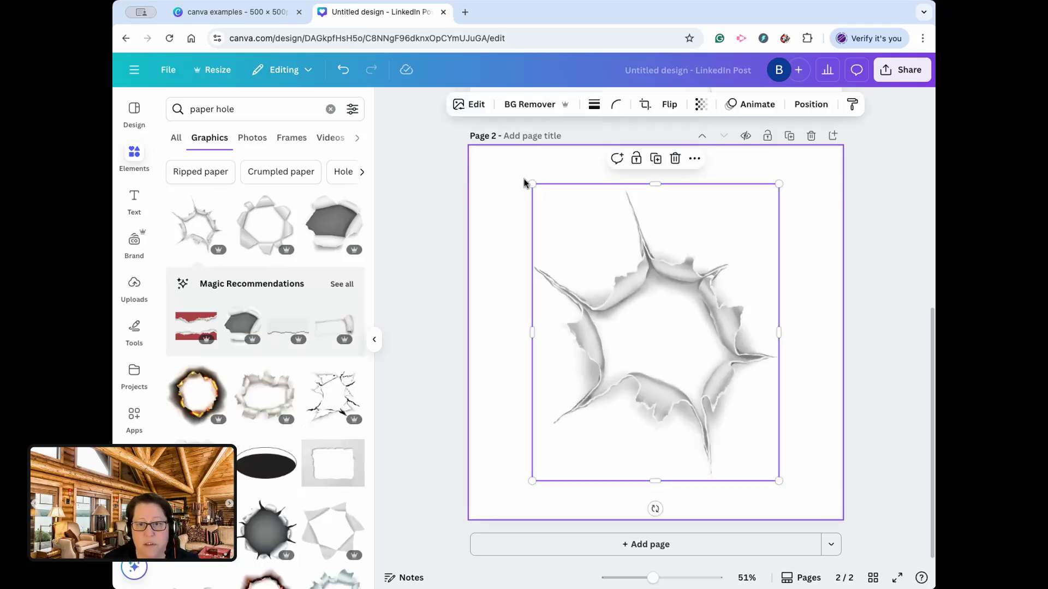
drag(530, 183, 491, 174)
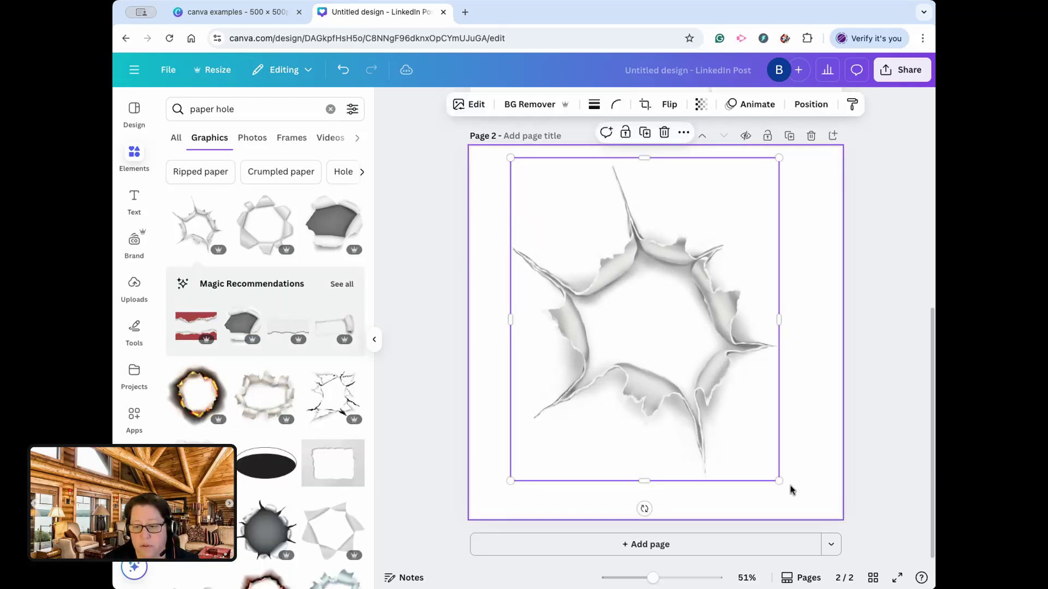
drag(781, 479, 797, 498)
scroll(746, 287, up, 3)
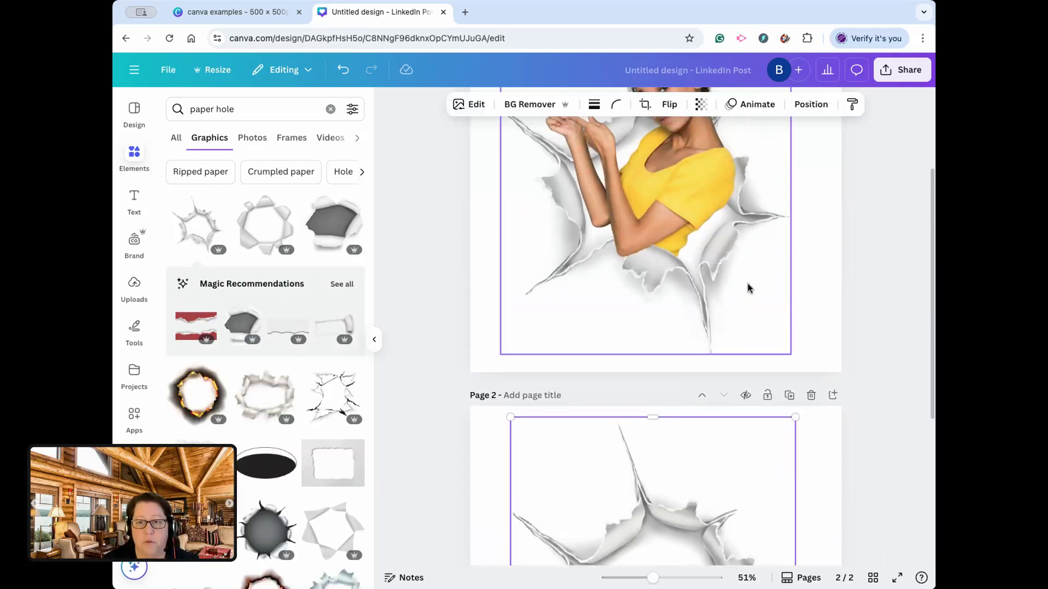
scroll(747, 288, down, 3)
click(432, 233)
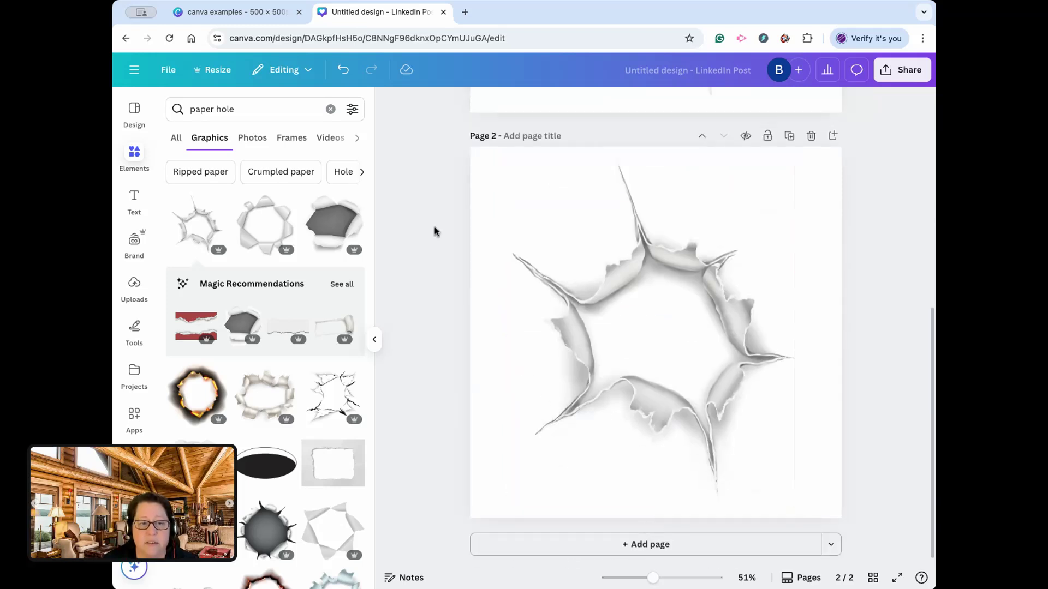
Search the photo elements for "person pointing" and filter the results to cut-outs only.
click(315, 113)
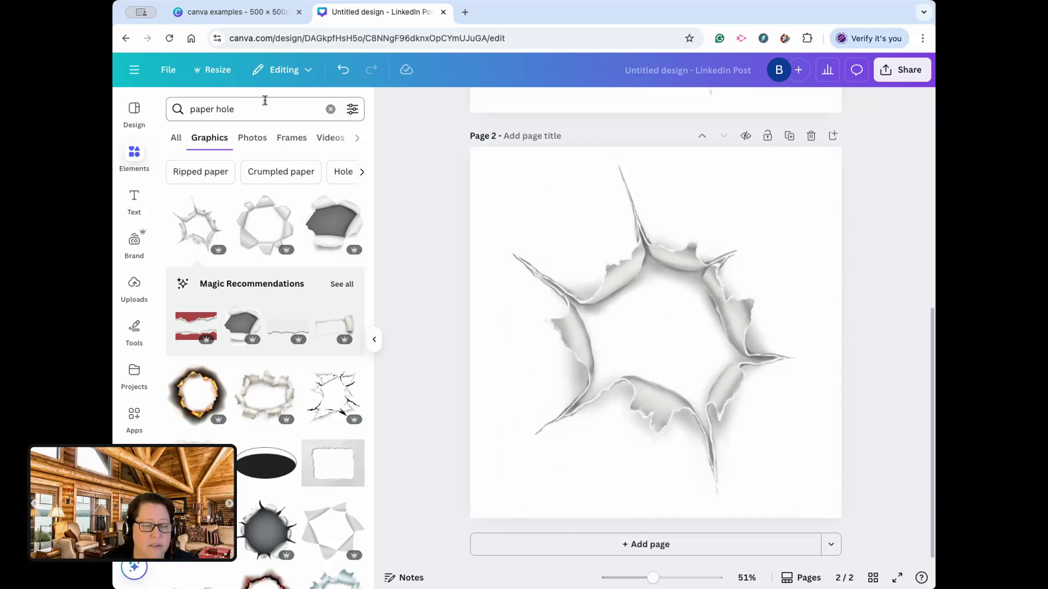
text(person pointin)
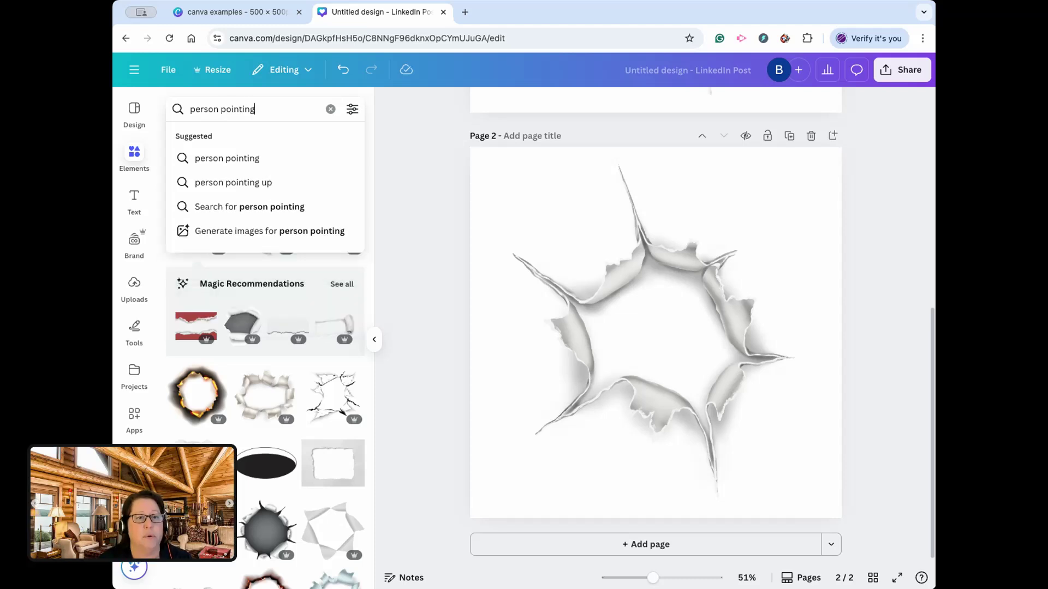
text(g)
key(Return)
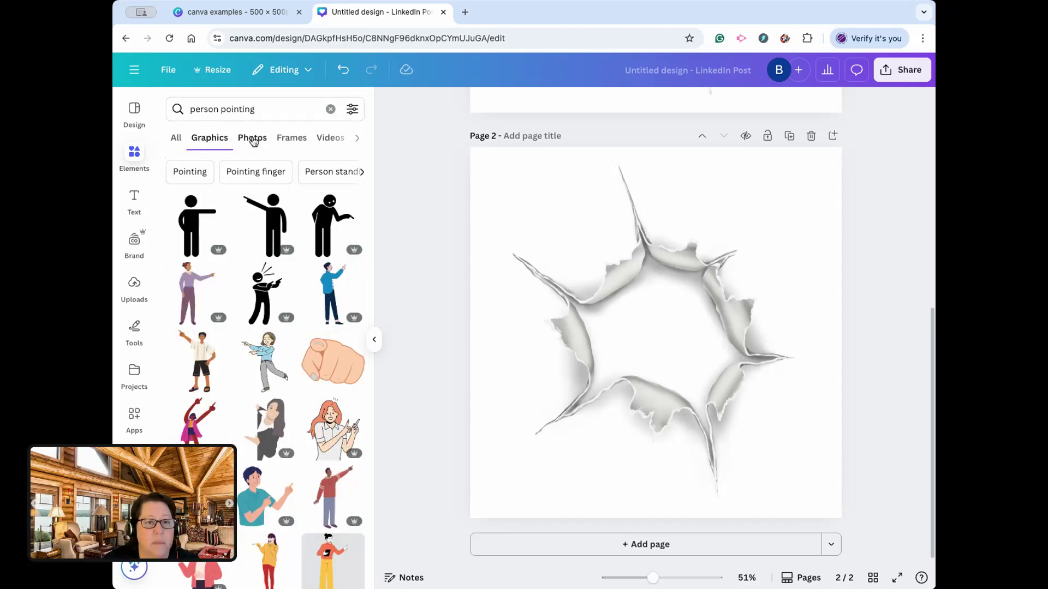
click(254, 141)
click(352, 109)
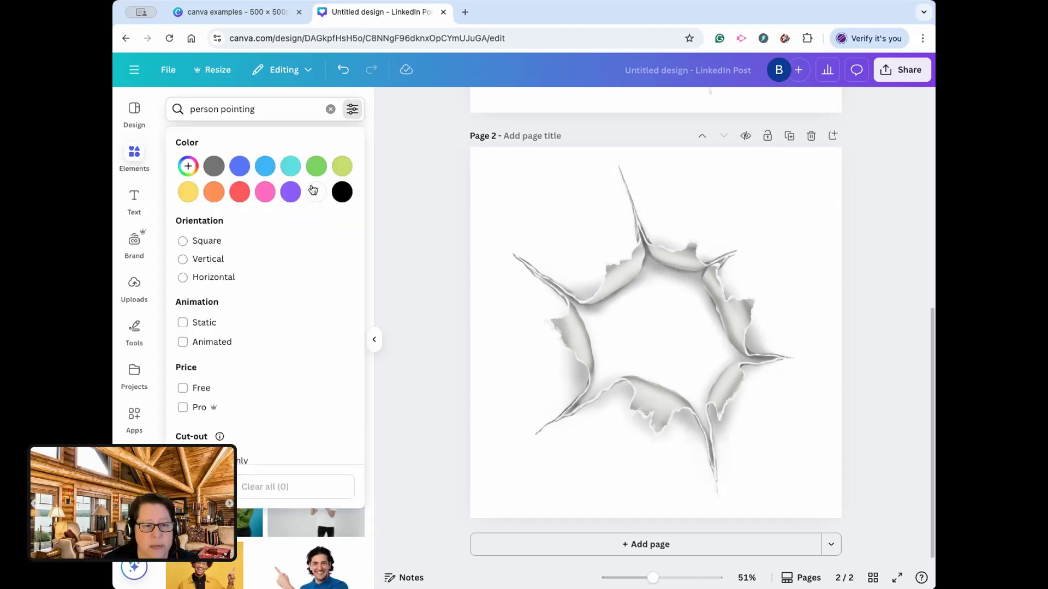
scroll(253, 390, down, 1)
click(236, 449)
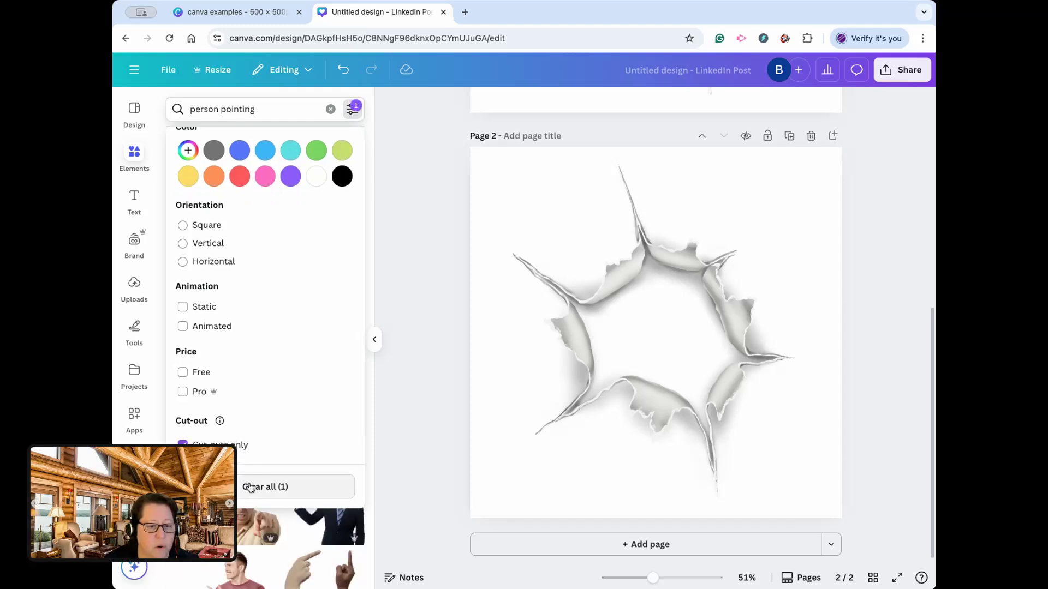
click(316, 95)
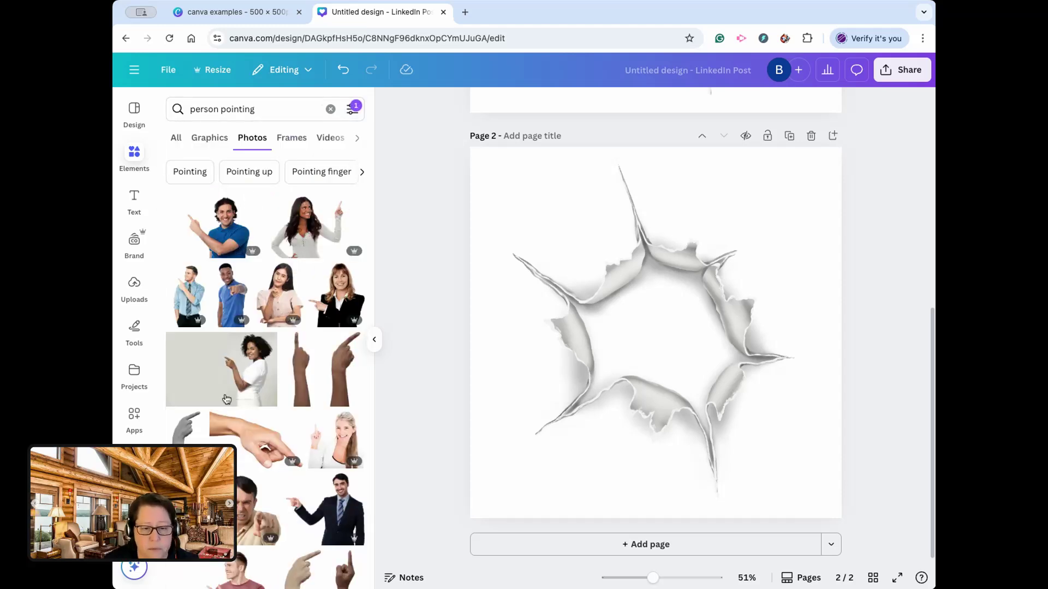
Place the photo of the pointing man in the blue polo over the paper hole and remove its background.
scroll(289, 407, down, 2)
scroll(290, 405, down, 2)
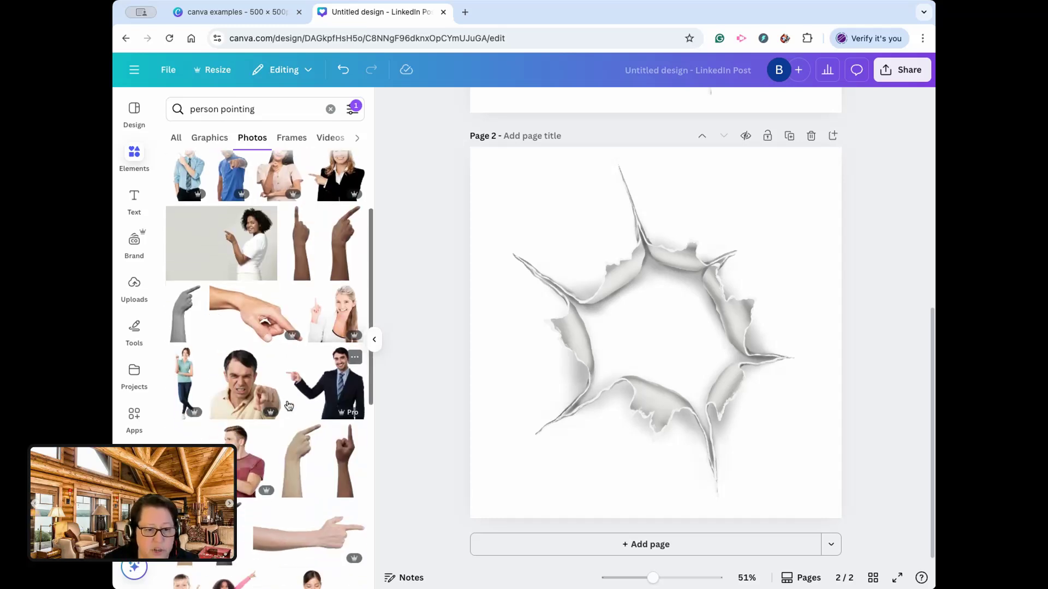
scroll(257, 328, up, 3)
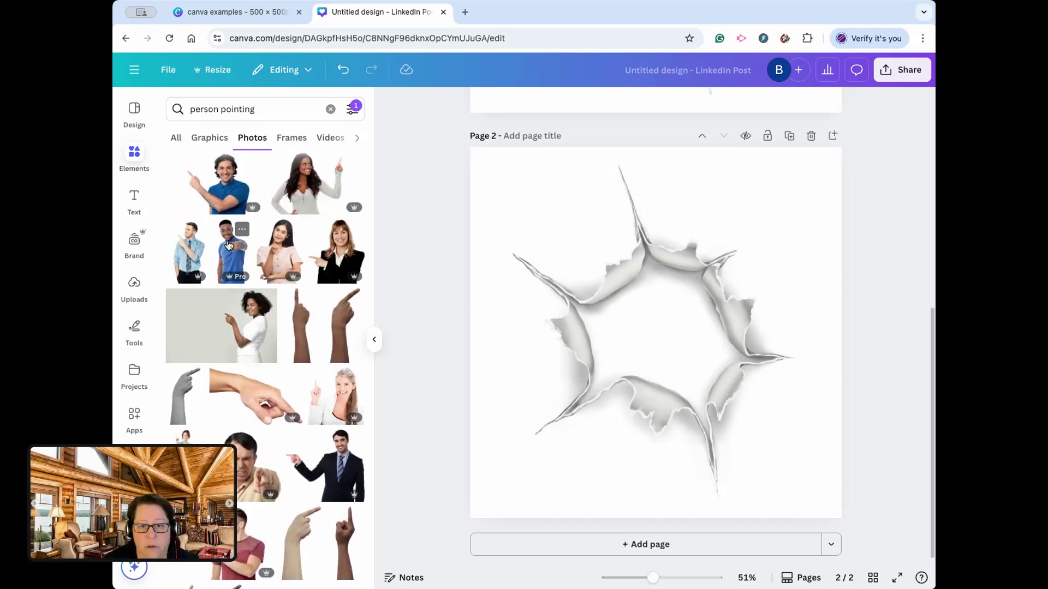
click(235, 262)
drag(683, 379, 693, 352)
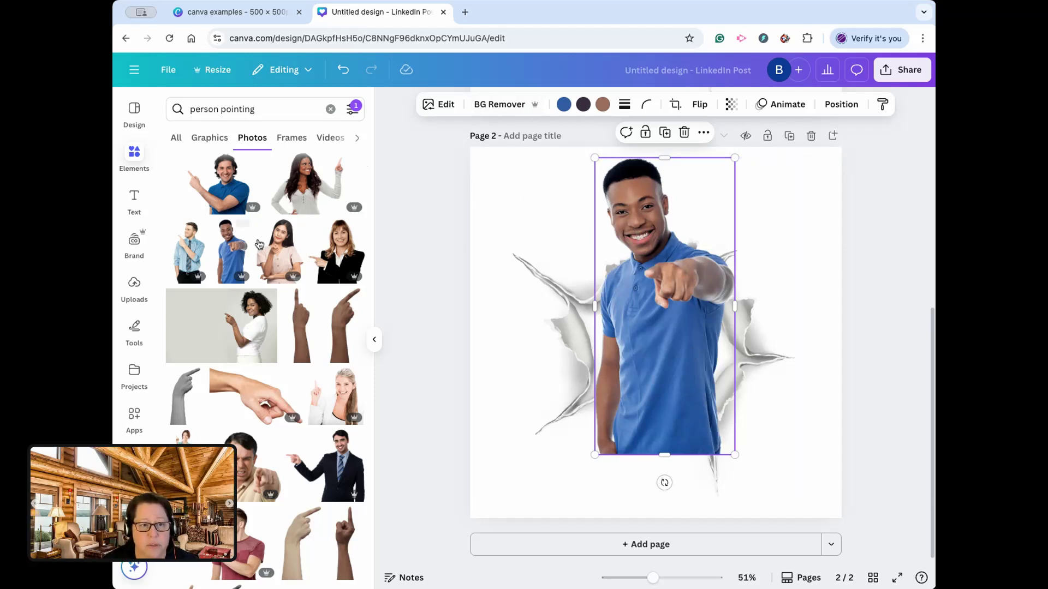
click(495, 106)
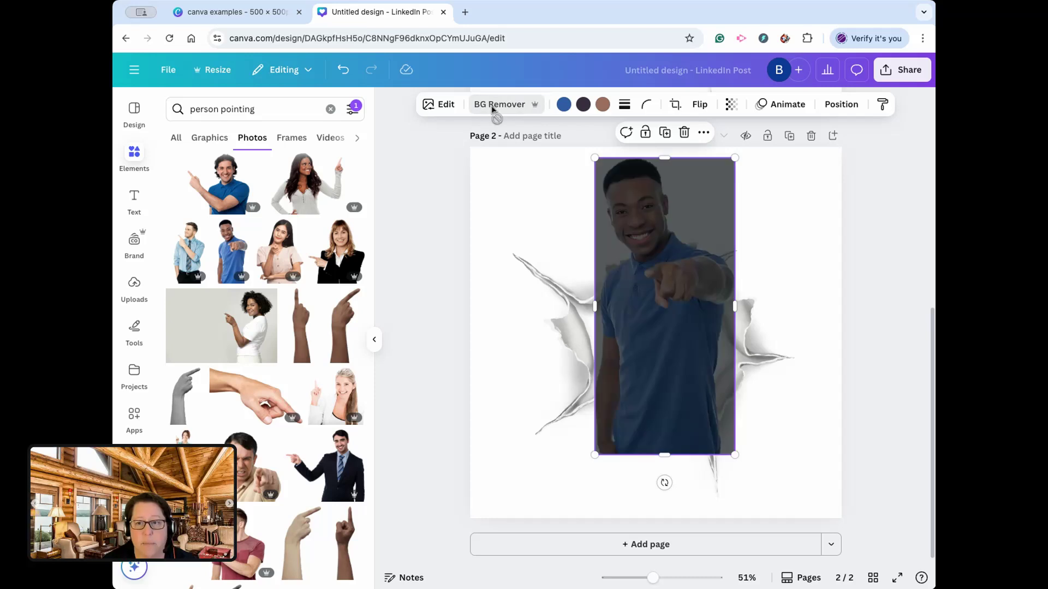
click(427, 241)
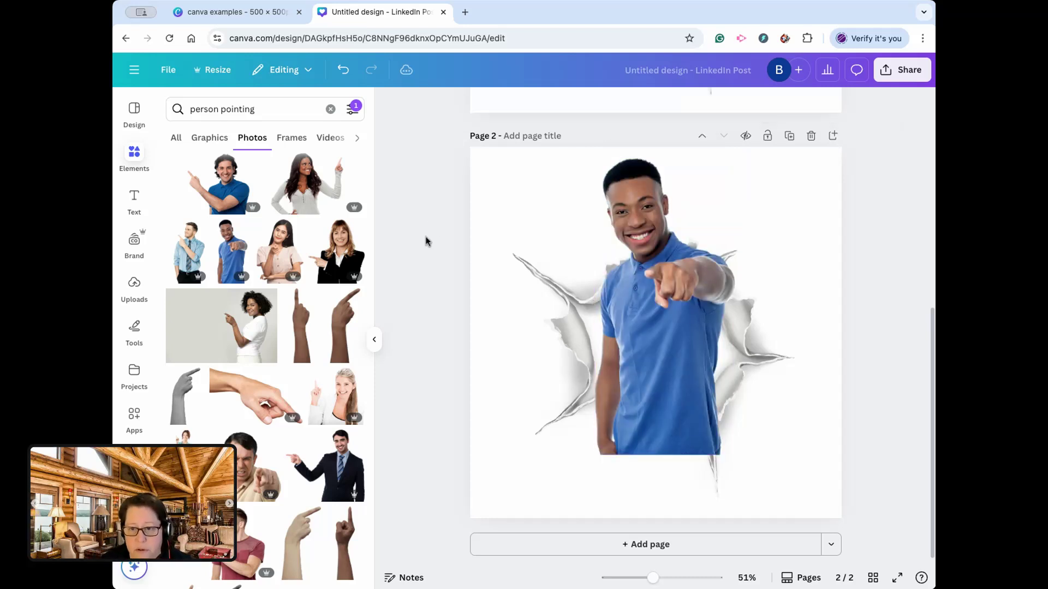
click(666, 383)
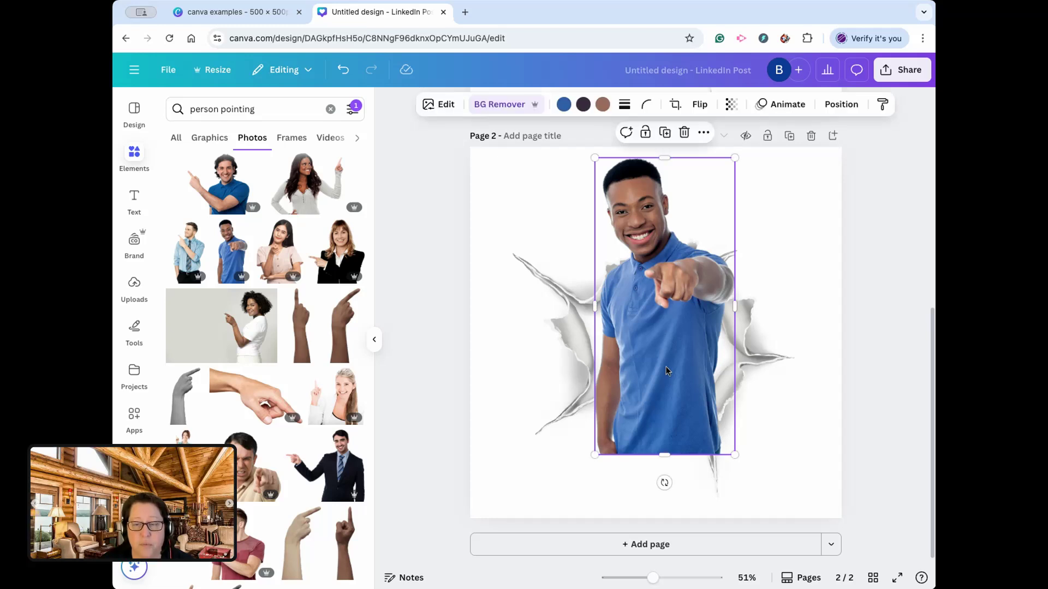
click(664, 133)
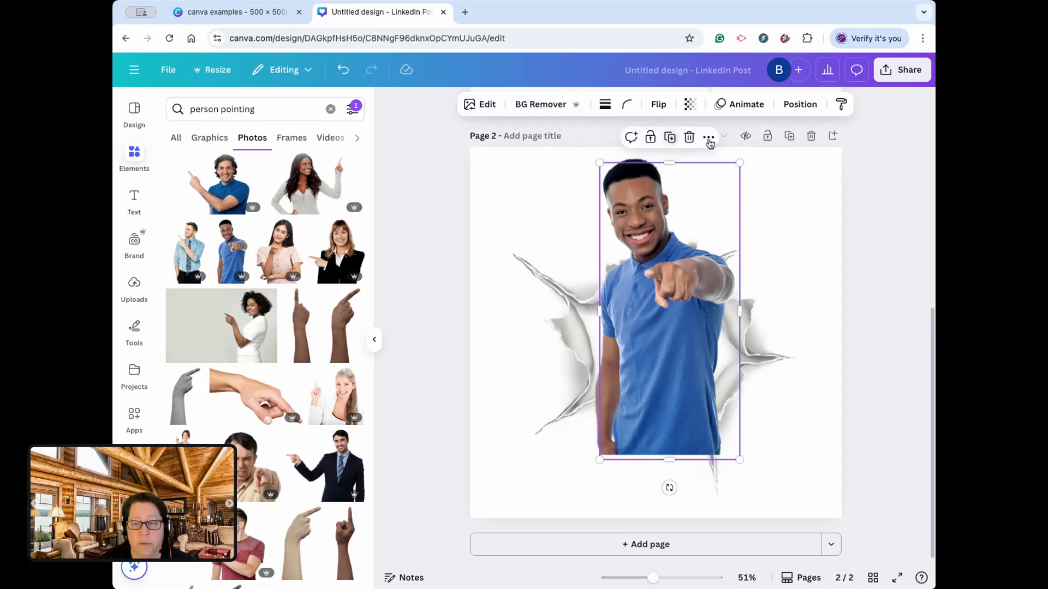
click(843, 276)
drag(631, 270, 748, 312)
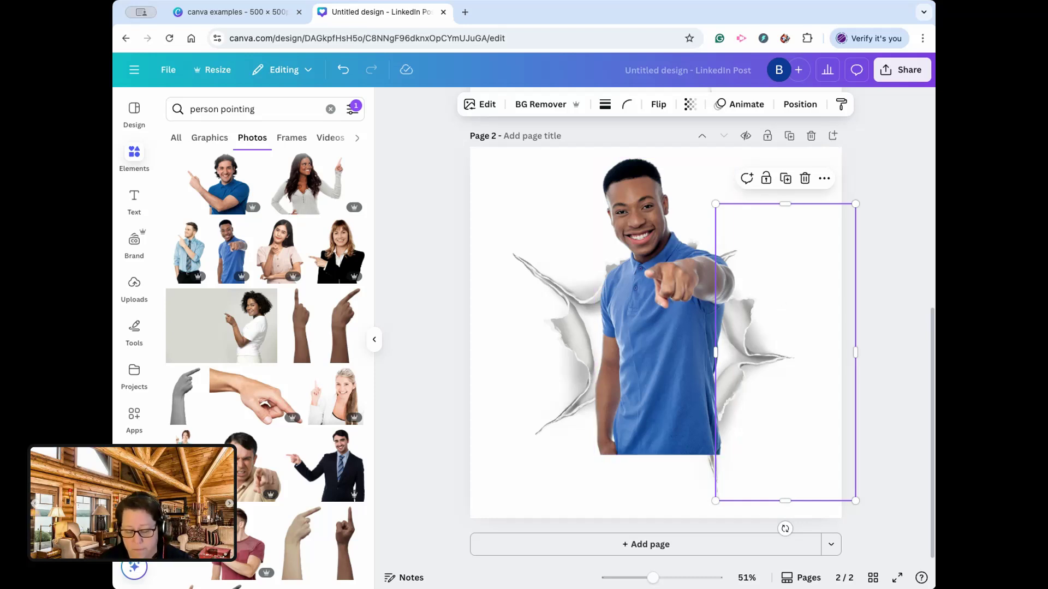
Duplicate the cut-out man and move the copy aside to the lower right of page 2.
click(669, 268)
click(664, 133)
drag(659, 297, 782, 365)
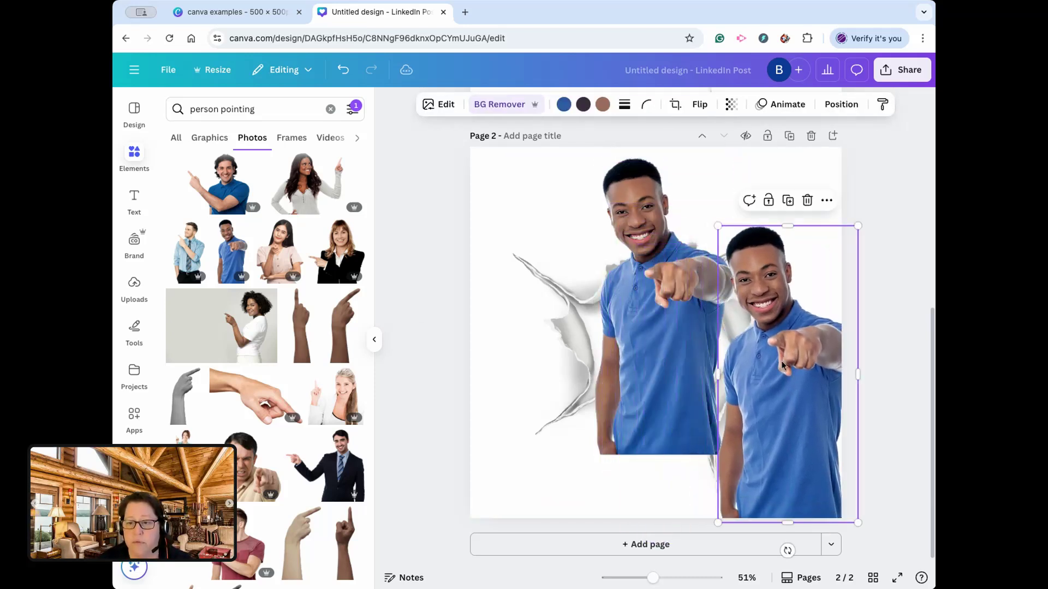
click(428, 261)
Move the original man's layer beneath the torn-paper hole layer.
click(649, 277)
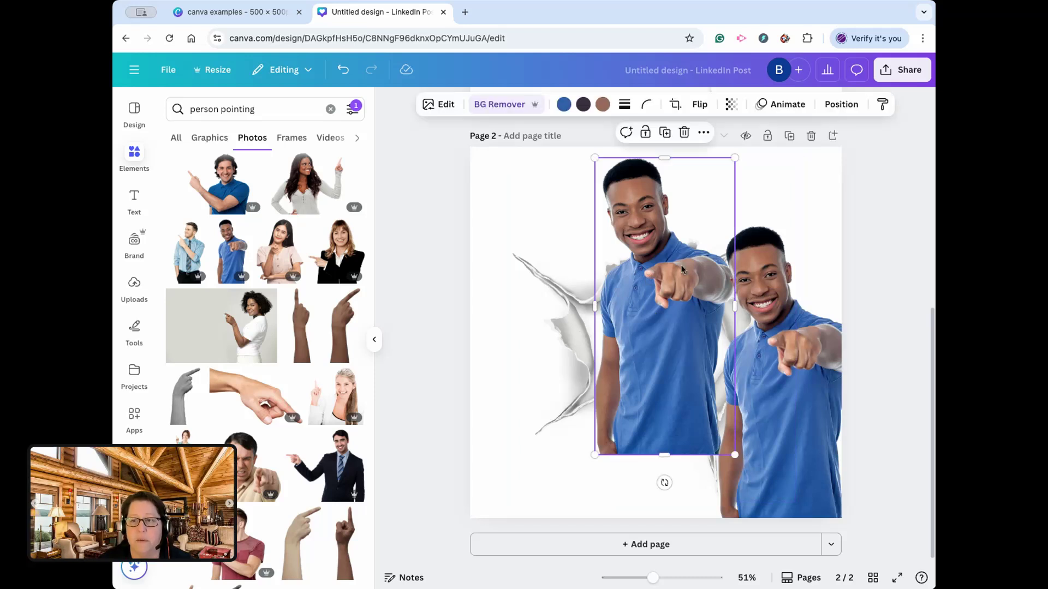
click(841, 105)
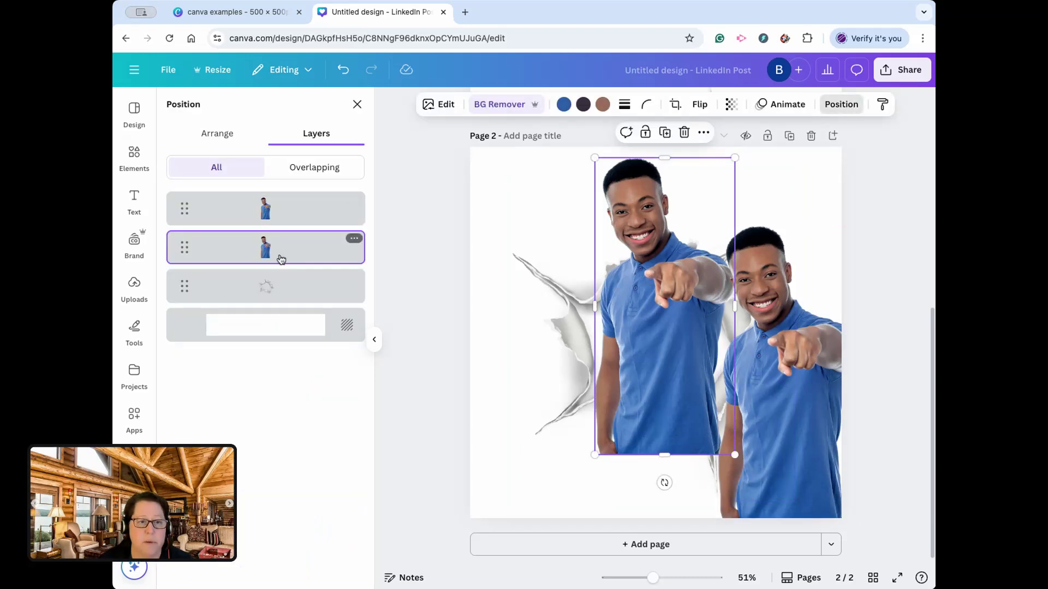
drag(279, 249, 276, 292)
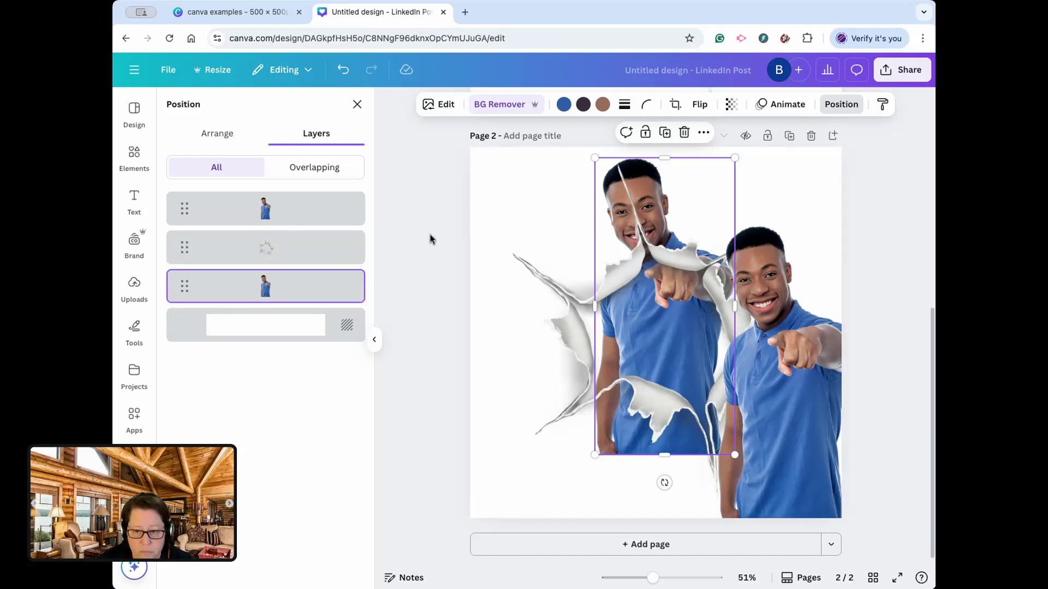
Align the front copy of the man exactly over the original and crop its bottom to just above the lower torn edge.
click(342, 211)
drag(801, 405, 681, 330)
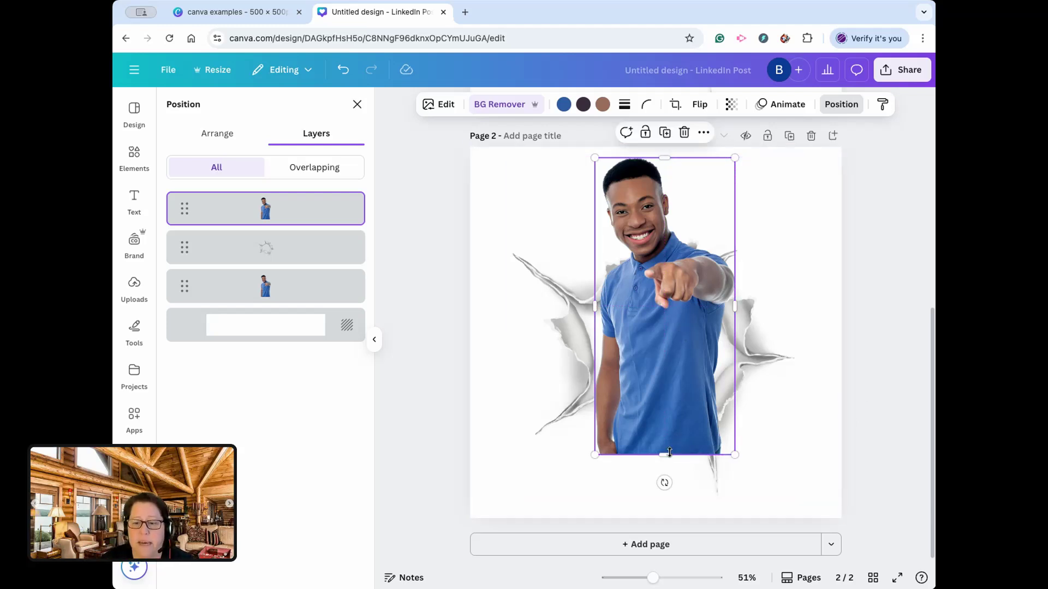
drag(666, 455, 666, 373)
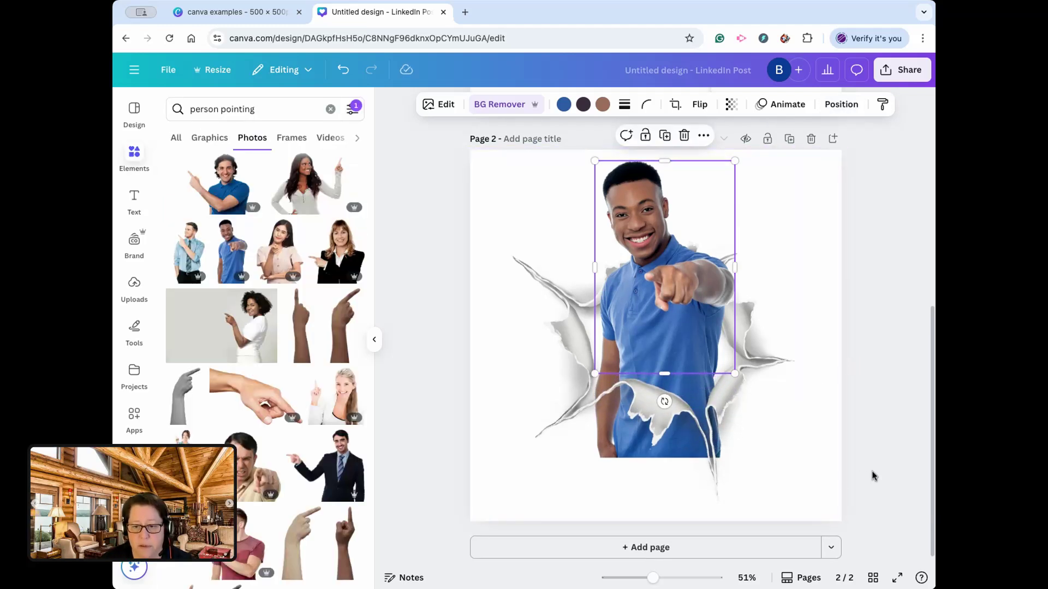
click(827, 396)
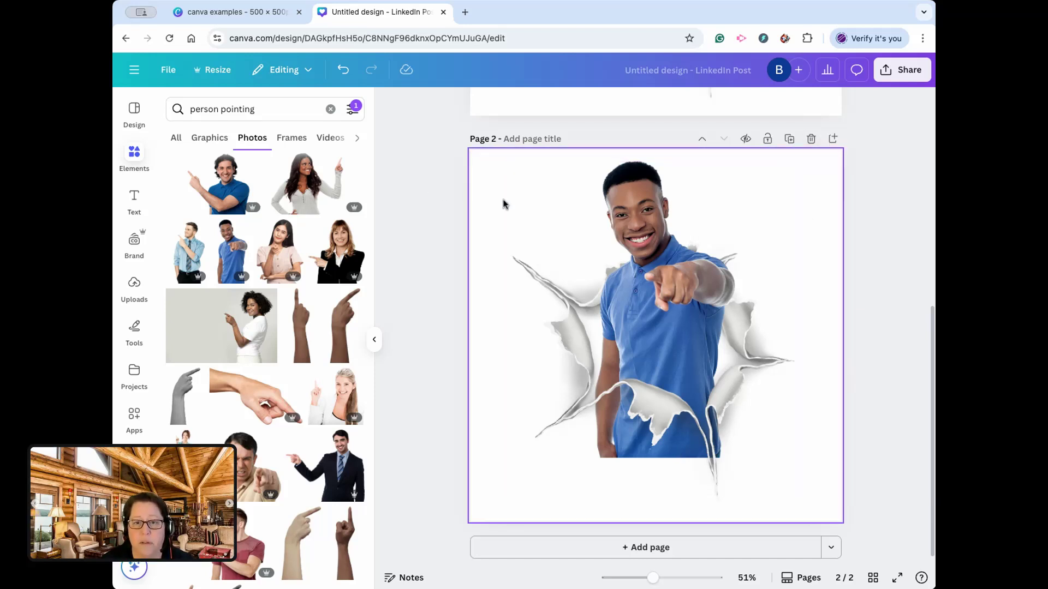
Display the layer order of page 2 with the torn-paper graphic selected.
click(524, 201)
click(811, 104)
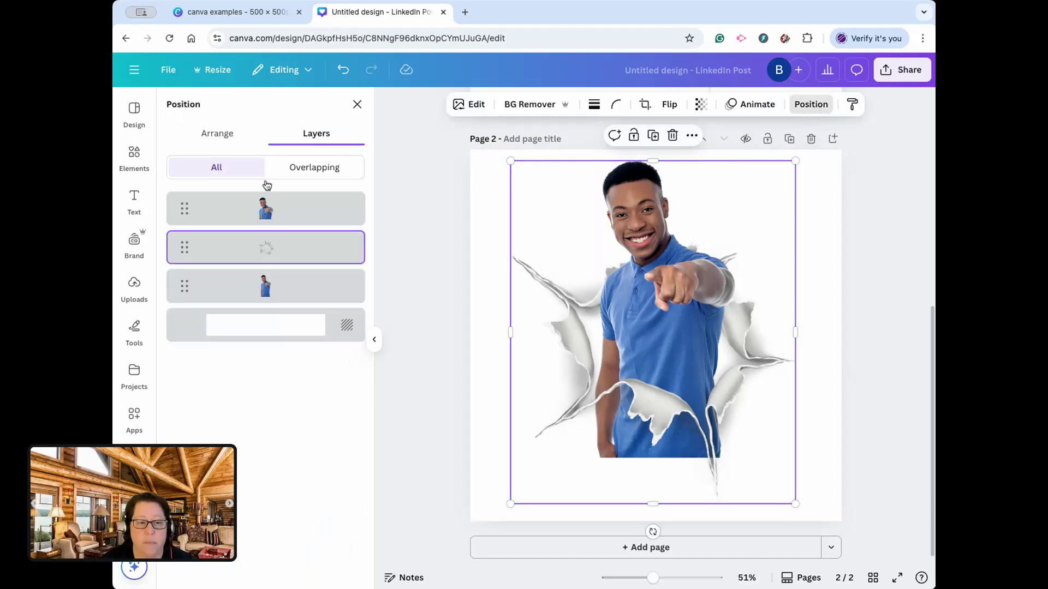
Extend the bottom crop of the man behind the torn paper slightly downward, to a height of about 968.
click(267, 288)
mouse_move(667, 455)
mouse_down()
mouse_move(664, 503)
mouse_move(668, 361)
mouse_move(666, 470)
mouse_move(670, 460)
mouse_up()
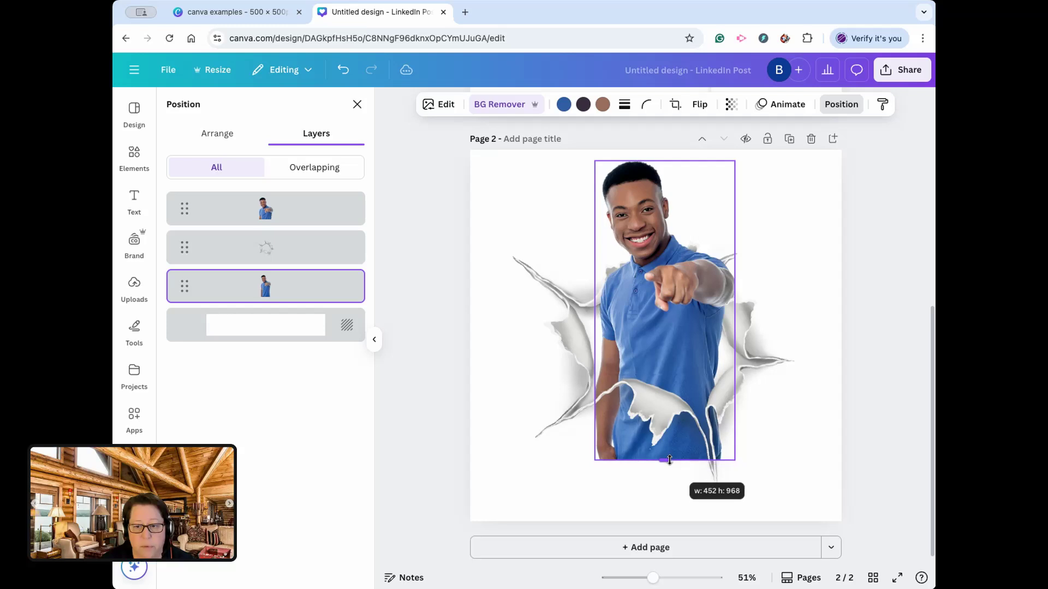
click(440, 278)
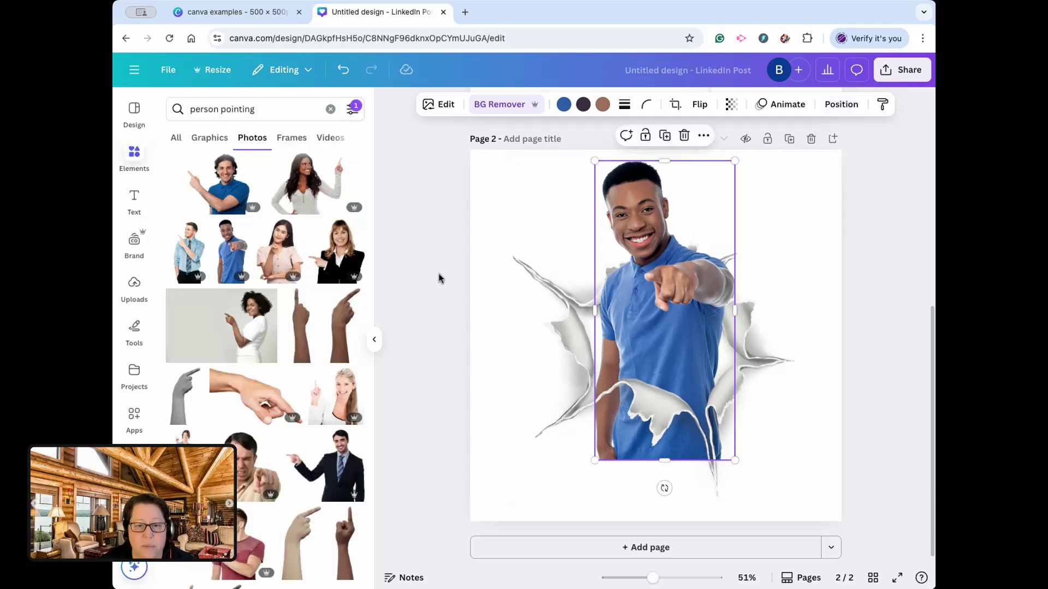
Set up the marker drawing tool with white as its colour and a thick stroke weight well above 26.
click(136, 332)
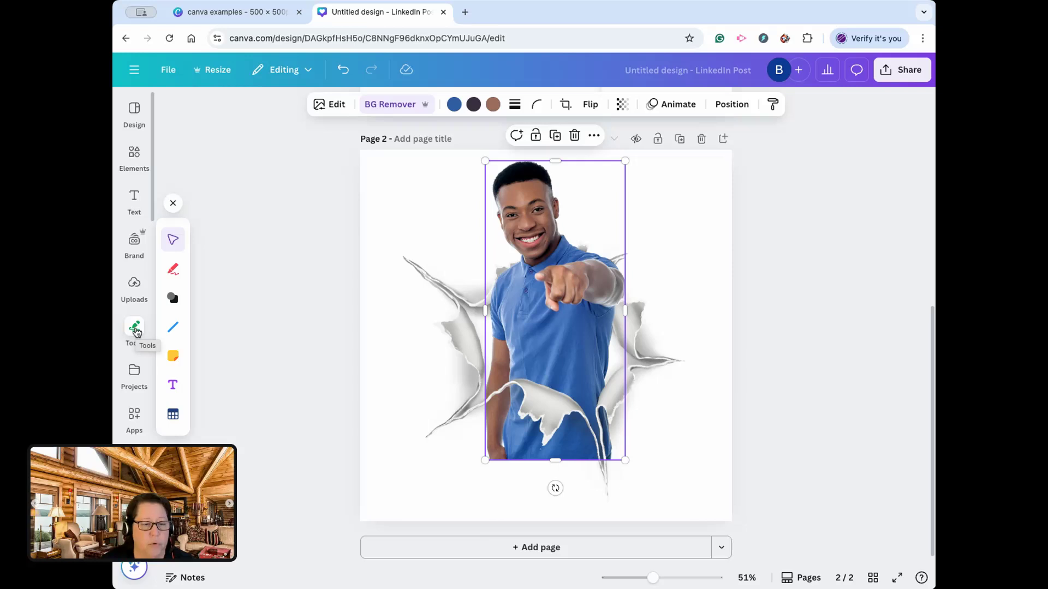
click(173, 271)
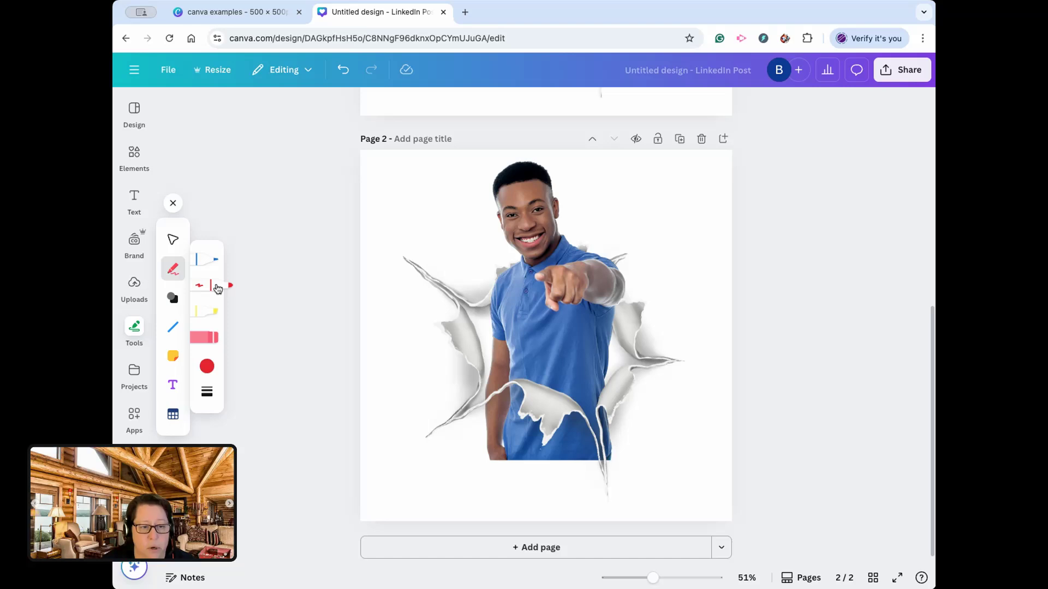
click(206, 366)
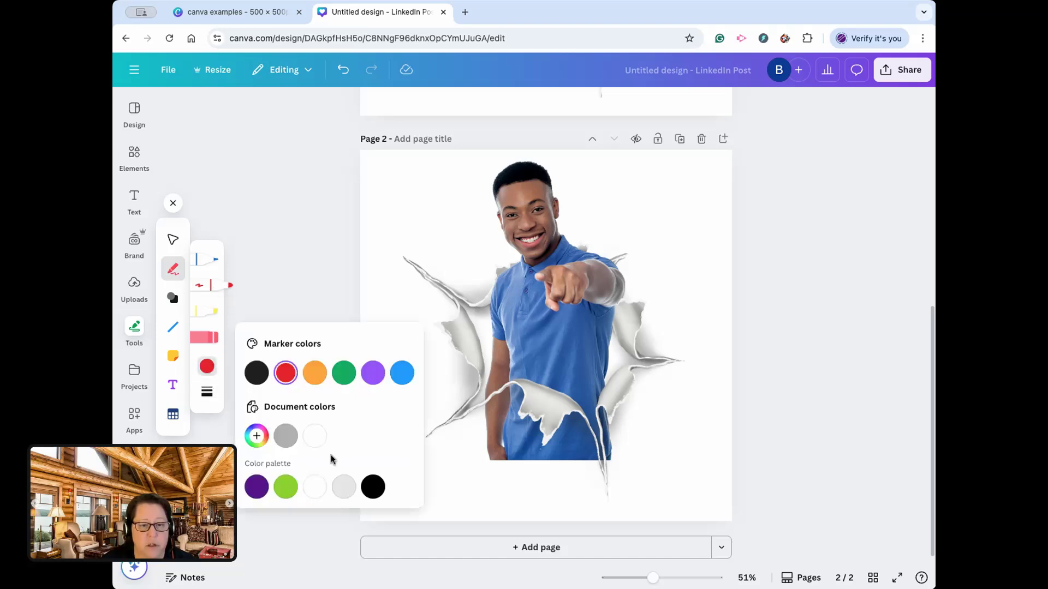
click(315, 436)
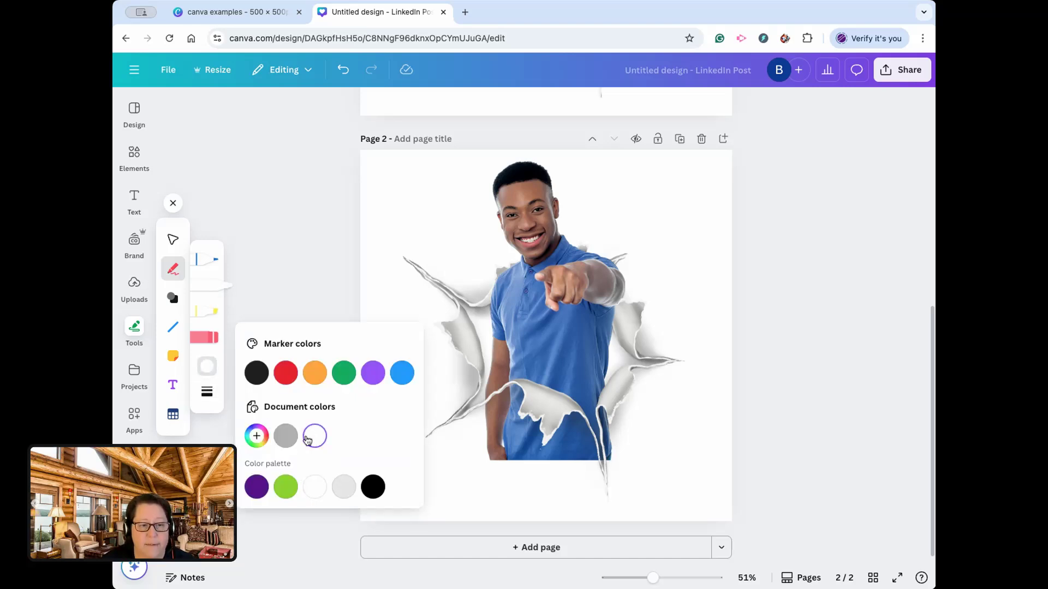
click(206, 392)
mouse_move(262, 407)
mouse_down()
mouse_move(300, 410)
mouse_move(277, 407)
mouse_up()
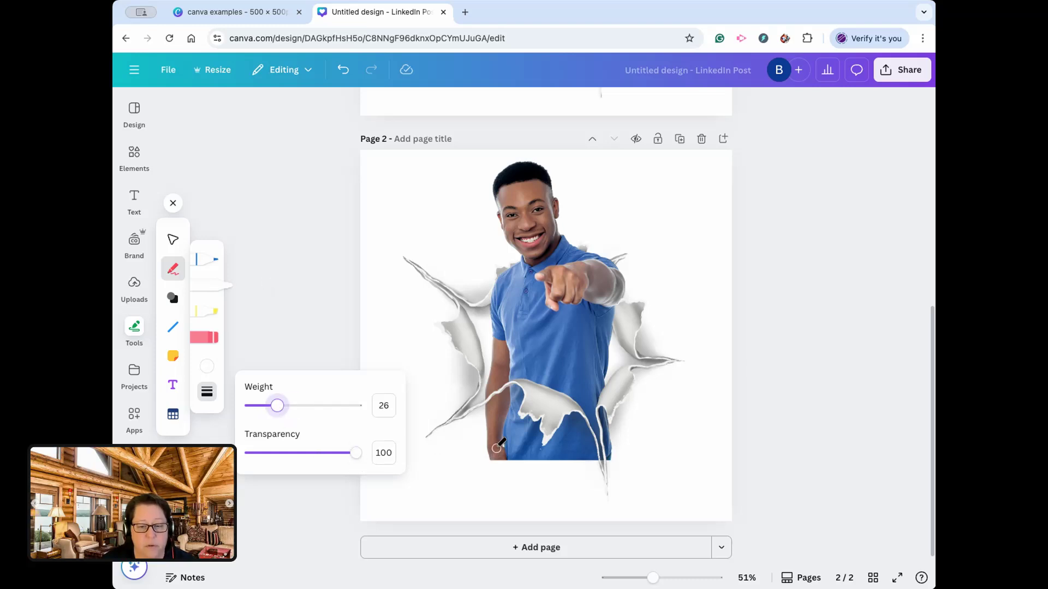
drag(277, 406, 333, 407)
Paint broad white strokes over the man's lower body below the torn edge, redoing the first stroke, and finish drawing.
mouse_move(506, 447)
mouse_down()
mouse_move(495, 413)
mouse_move(490, 439)
mouse_move(511, 458)
mouse_move(554, 456)
mouse_move(516, 448)
mouse_move(513, 428)
mouse_move(521, 447)
mouse_move(579, 454)
mouse_up()
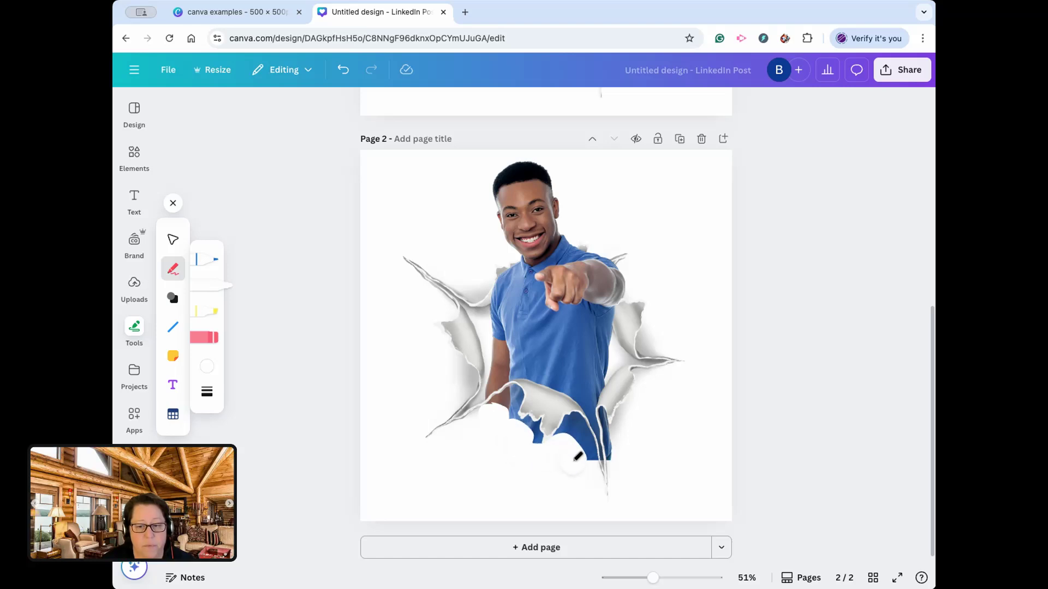
click(343, 69)
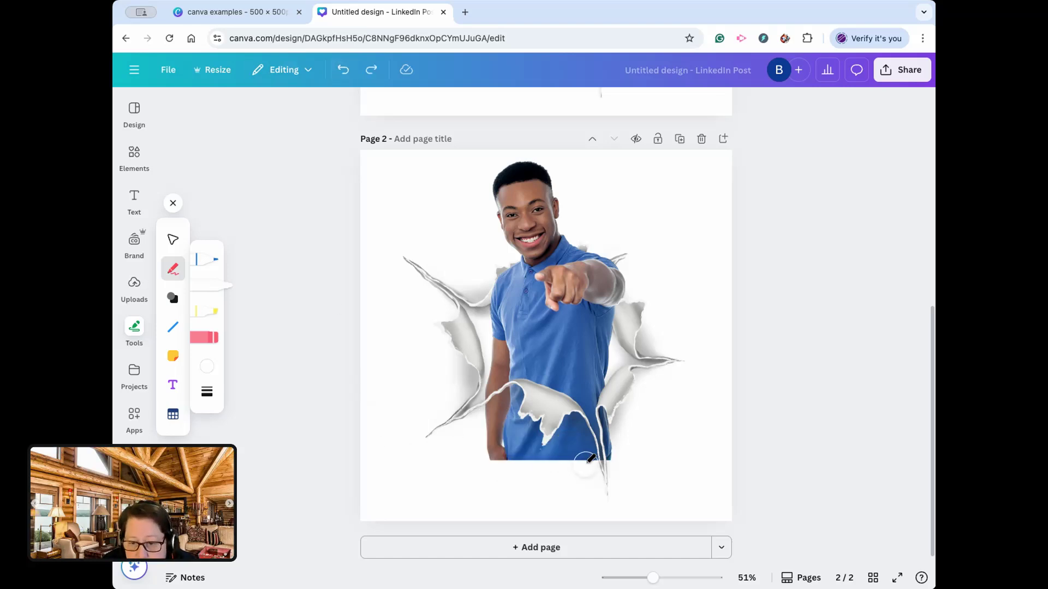
mouse_move(583, 455)
mouse_down()
mouse_move(575, 431)
mouse_move(566, 448)
mouse_move(538, 456)
mouse_move(510, 436)
mouse_move(485, 454)
mouse_move(493, 418)
mouse_up()
mouse_move(493, 435)
mouse_down()
mouse_move(509, 401)
mouse_move(512, 418)
mouse_up()
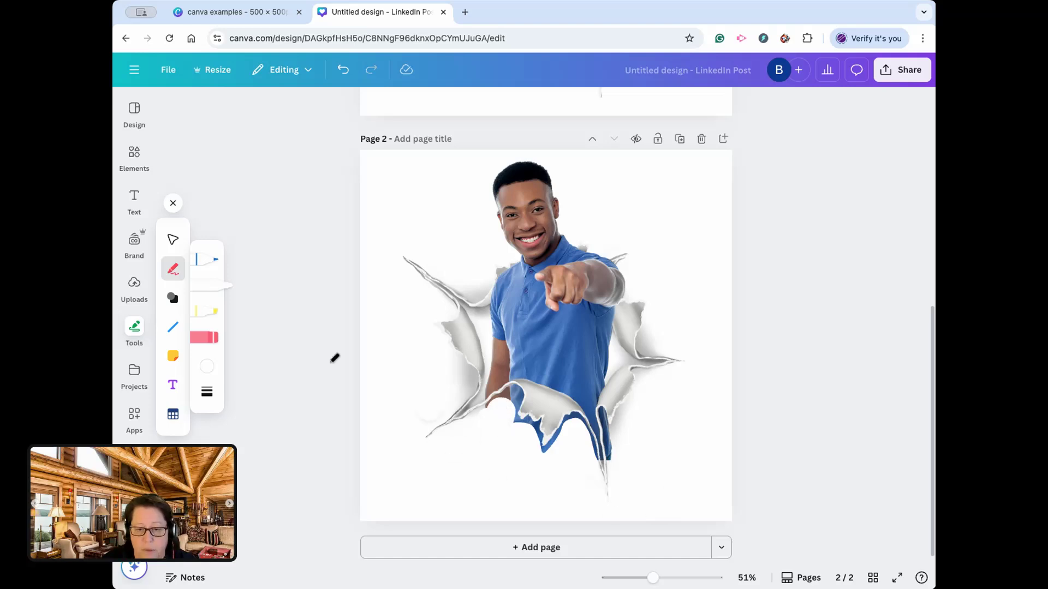
click(172, 203)
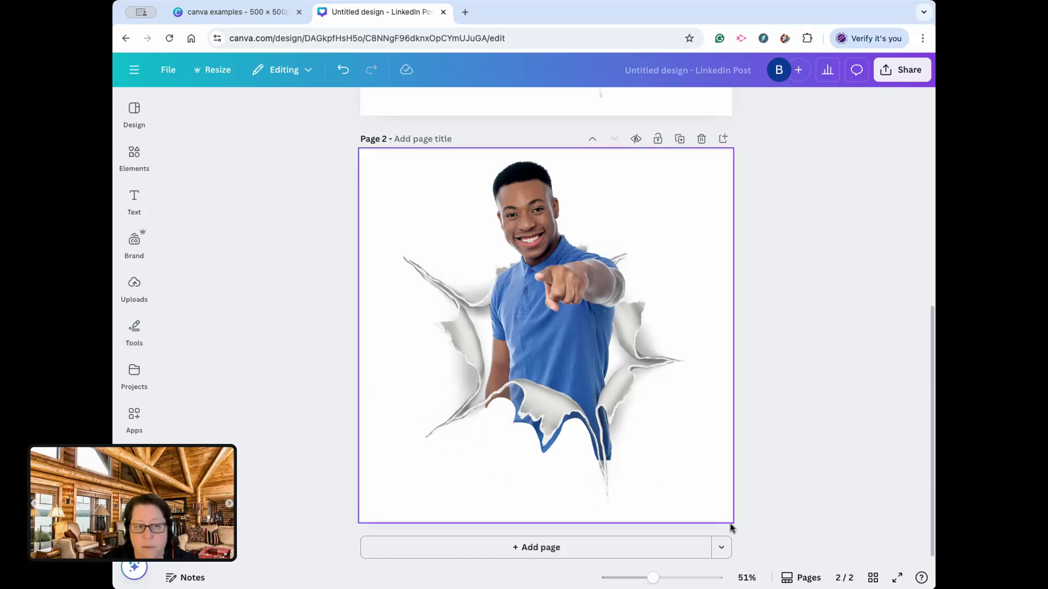
Cover more of the man's arm below the lower-left torn edge with a broad white marker stroke, working at 200% zoom.
click(746, 577)
click(754, 351)
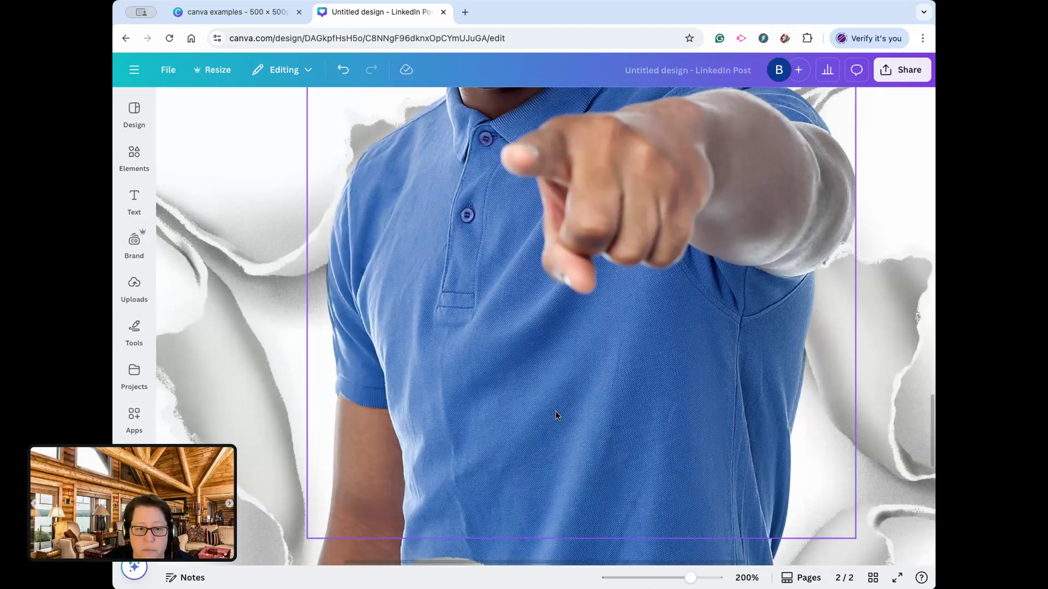
scroll(555, 414, down, 8)
scroll(555, 411, down, 1)
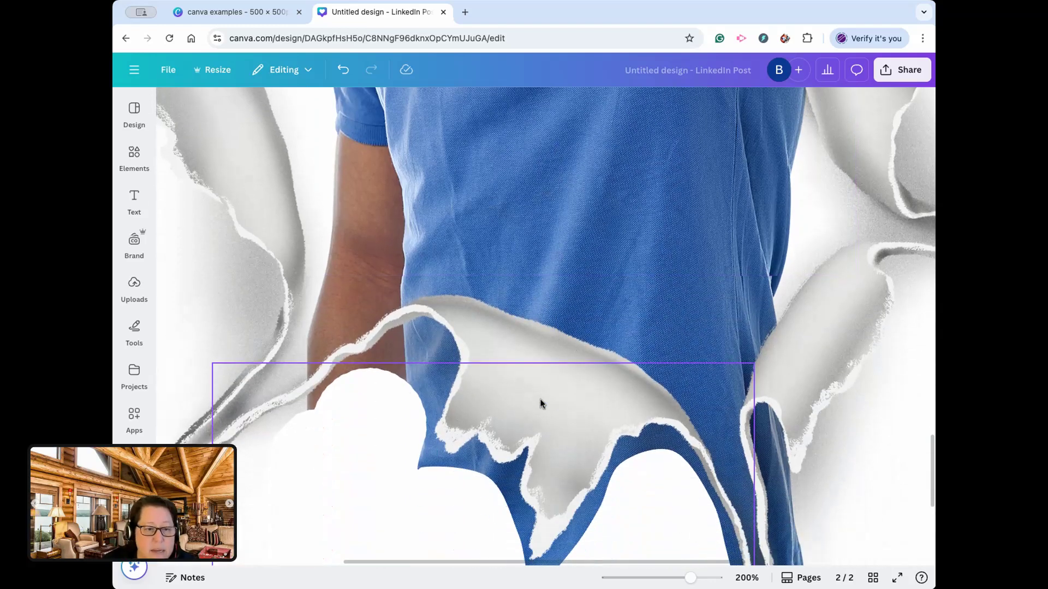
click(134, 289)
click(134, 330)
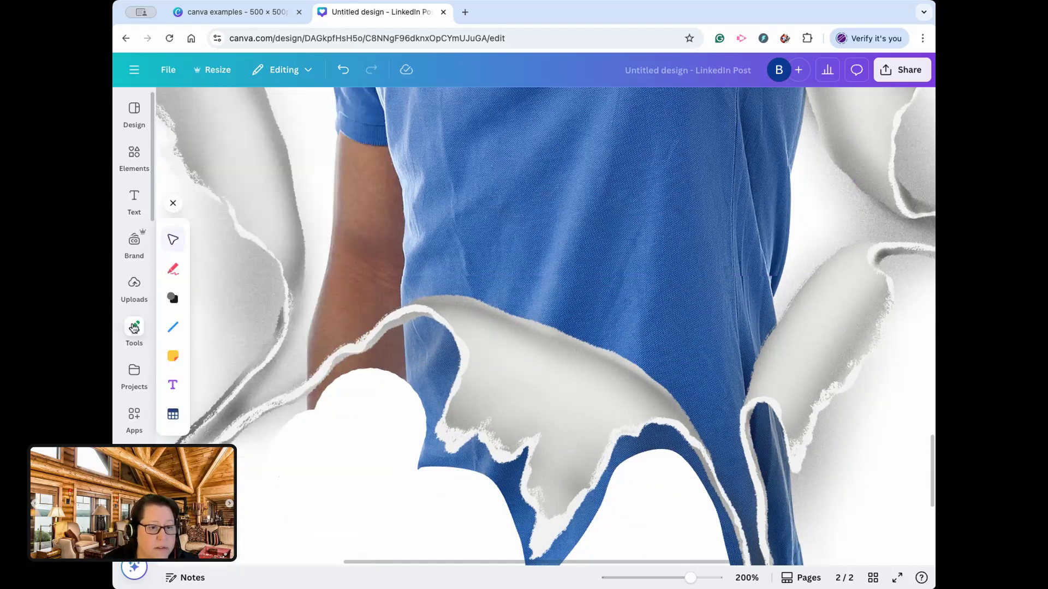
click(176, 269)
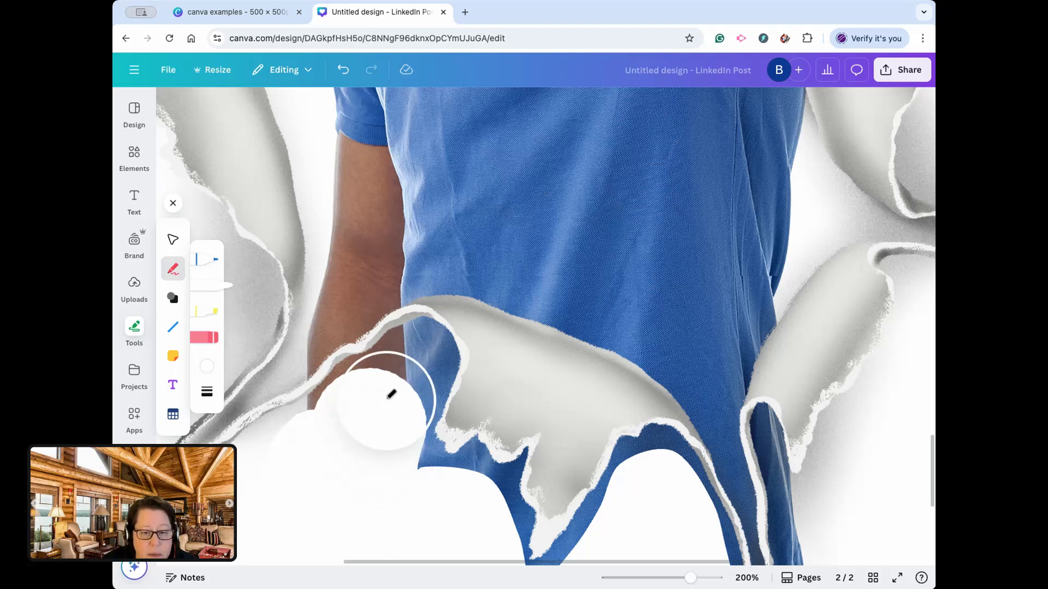
mouse_move(379, 398)
mouse_down()
mouse_move(344, 431)
mouse_move(383, 466)
mouse_up()
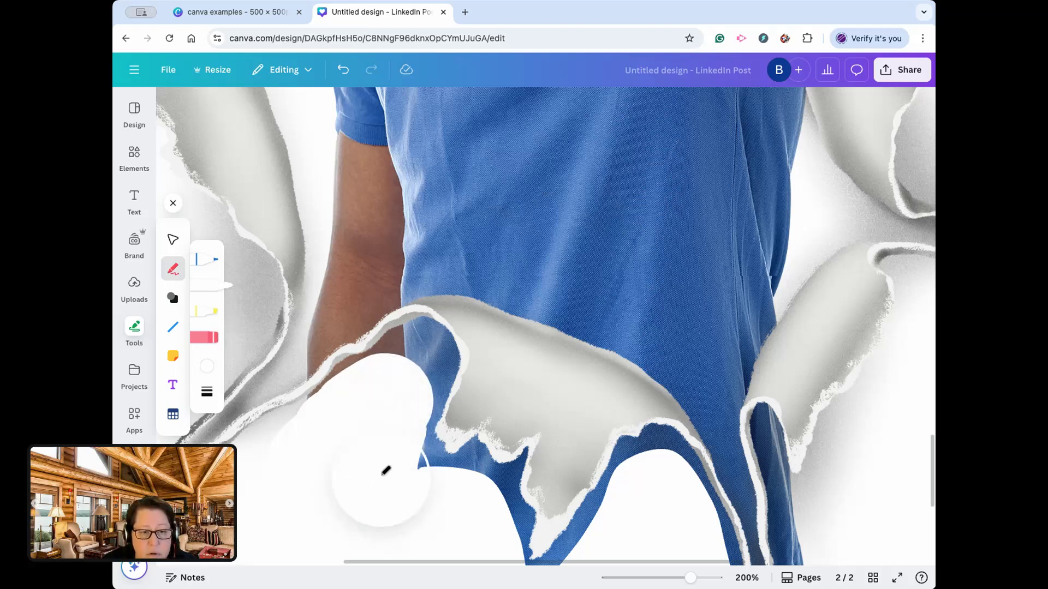
Reduce the marker weight to 5 and paint white over the remaining arm and adjoining shirt right up to the torn edge.
click(208, 393)
drag(329, 408, 255, 412)
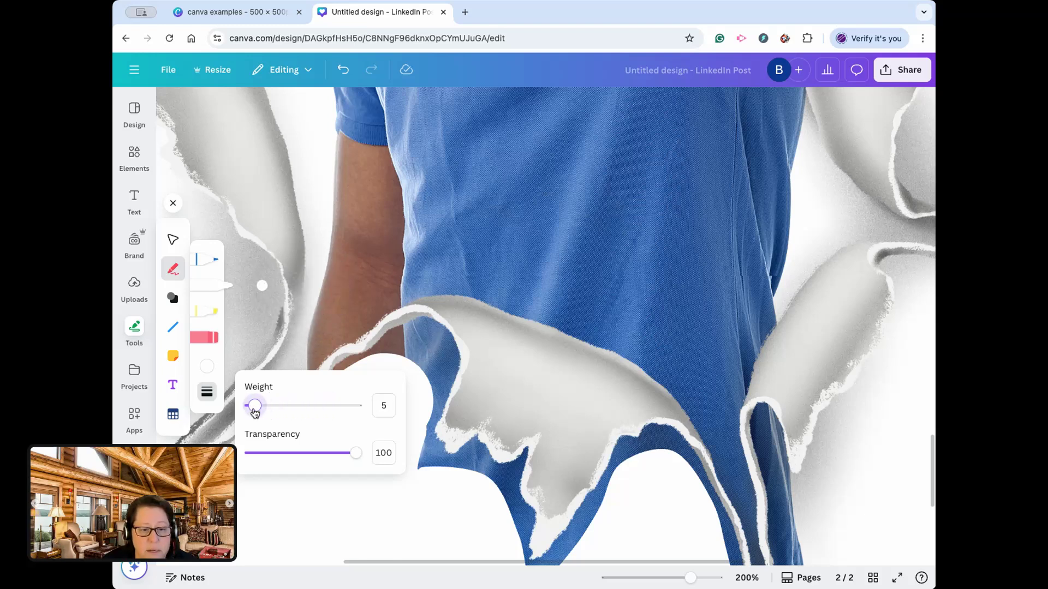
mouse_move(407, 357)
mouse_down()
mouse_move(407, 331)
mouse_move(393, 333)
mouse_move(308, 401)
mouse_move(341, 361)
mouse_move(326, 375)
mouse_up()
key(super+z)
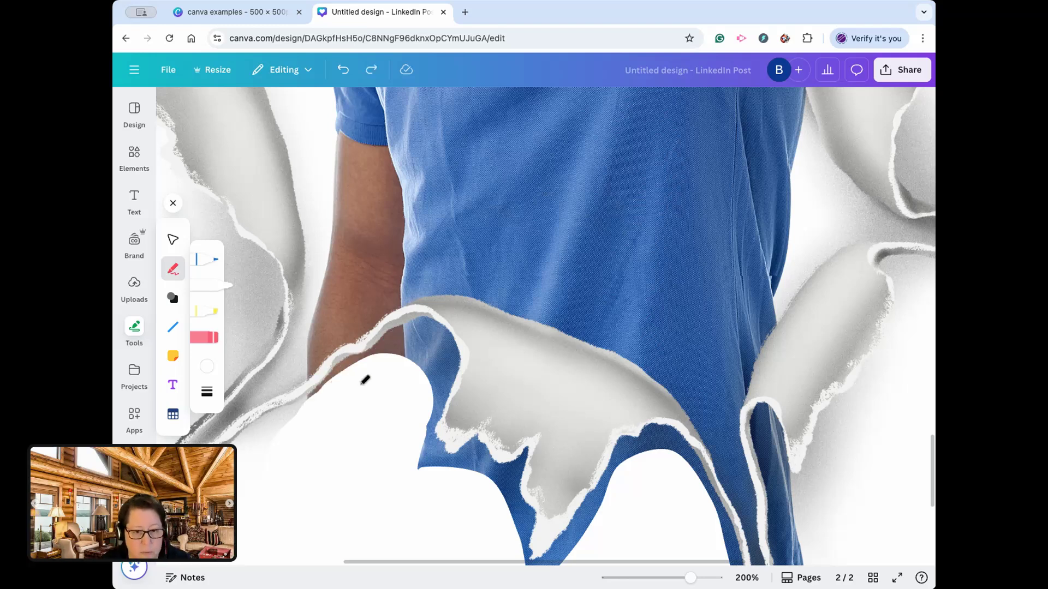
mouse_move(406, 359)
mouse_down()
mouse_move(404, 328)
mouse_move(304, 400)
mouse_up()
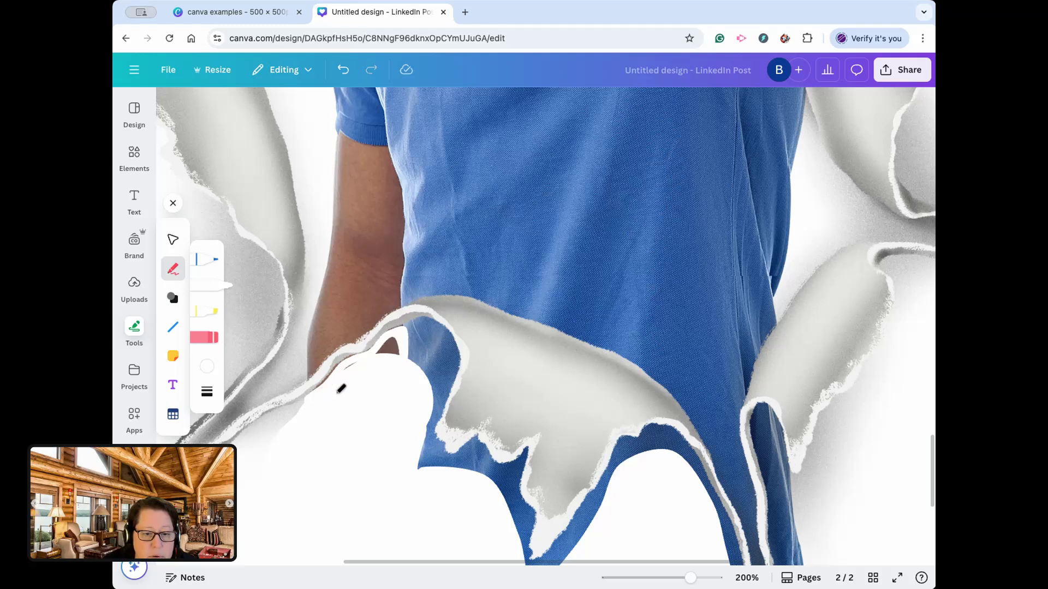
drag(408, 343, 387, 346)
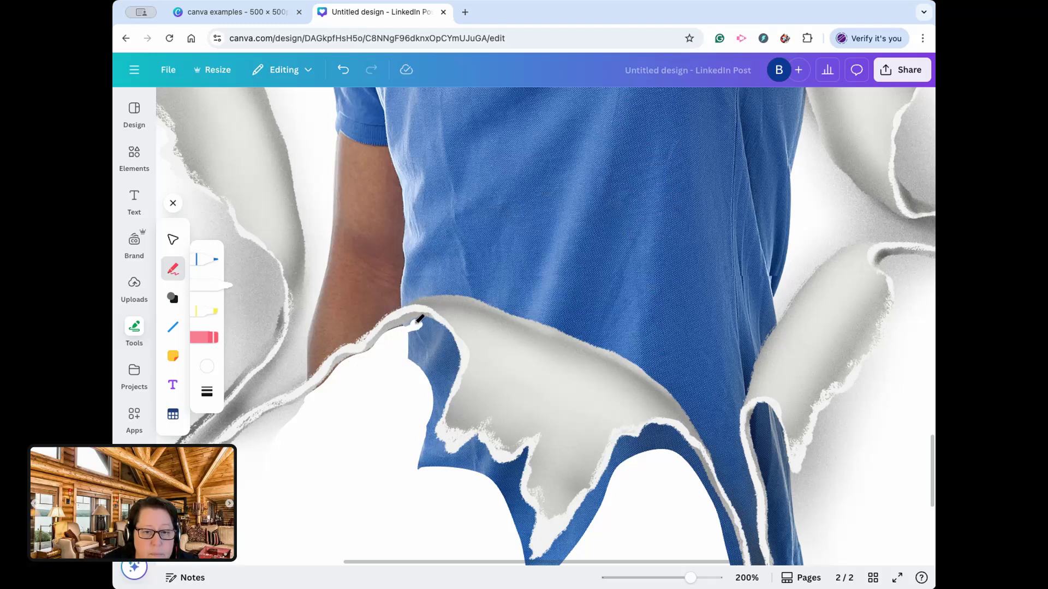
mouse_move(413, 324)
mouse_down()
mouse_move(424, 320)
mouse_move(447, 355)
mouse_up()
Thicken the white marker moderately and paint over the blue shirt showing below the jagged middle of the lower torn edge.
click(207, 392)
drag(254, 405, 268, 408)
mouse_move(433, 351)
mouse_down()
mouse_move(422, 328)
mouse_move(407, 330)
mouse_move(435, 325)
mouse_move(448, 350)
mouse_move(436, 367)
mouse_move(449, 371)
mouse_move(449, 341)
mouse_move(435, 372)
mouse_move(420, 351)
mouse_move(421, 435)
mouse_move(447, 458)
mouse_move(428, 430)
mouse_move(452, 358)
mouse_move(426, 437)
mouse_move(455, 463)
mouse_move(475, 451)
mouse_move(505, 482)
mouse_move(524, 532)
mouse_move(522, 520)
mouse_up()
mouse_move(675, 465)
mouse_down()
mouse_move(658, 429)
mouse_move(628, 445)
mouse_move(617, 437)
mouse_move(606, 490)
mouse_move(566, 536)
mouse_up()
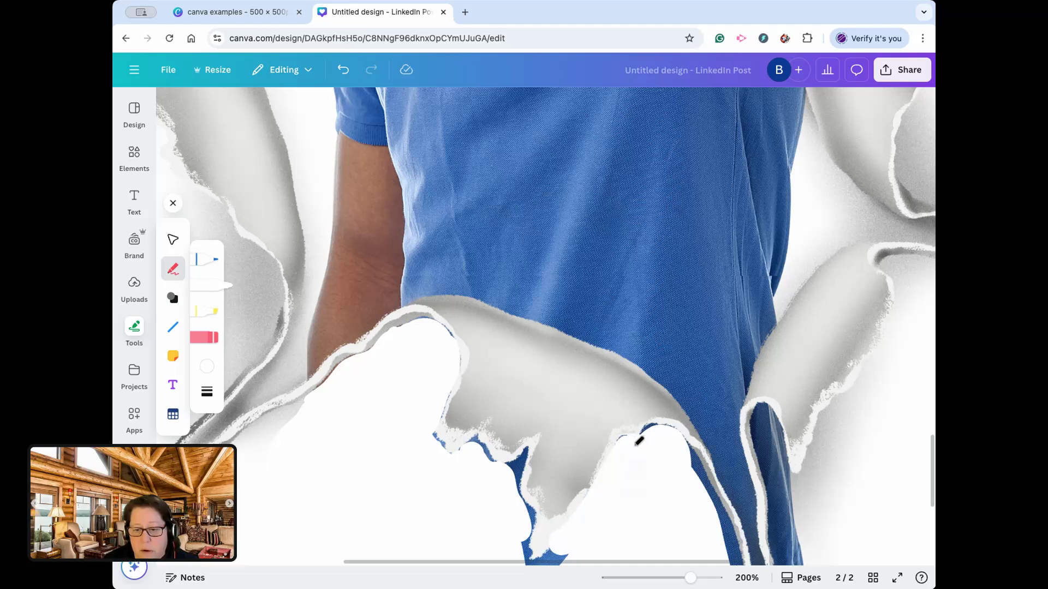
mouse_move(632, 441)
mouse_down()
mouse_move(678, 443)
mouse_move(696, 478)
mouse_up()
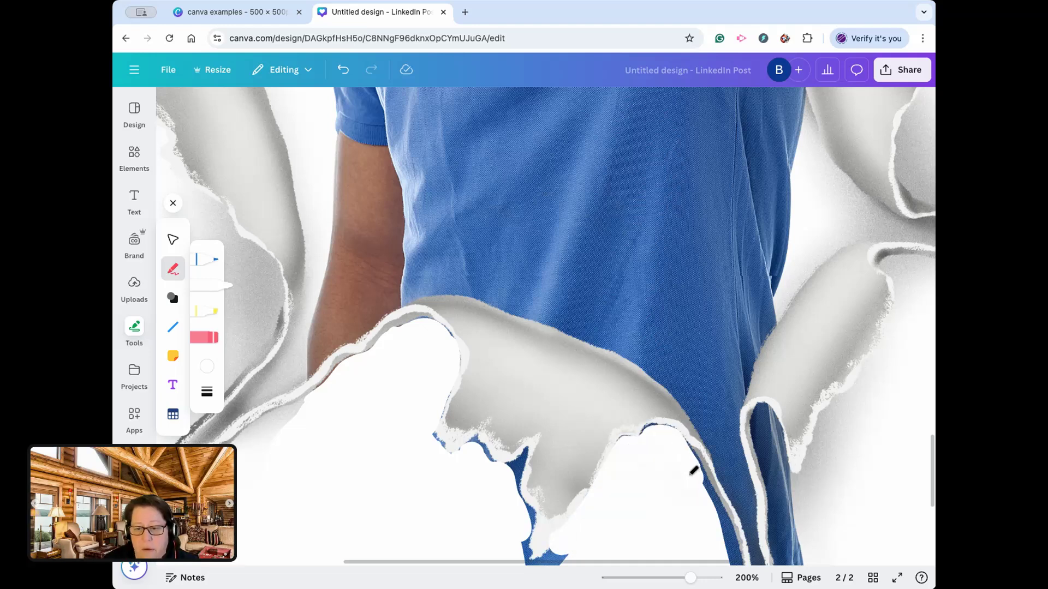
Paint white over the blue remnants at the central paper tip and beside the lower-right tear at 75% zoom, and finish drawing.
click(750, 582)
click(762, 423)
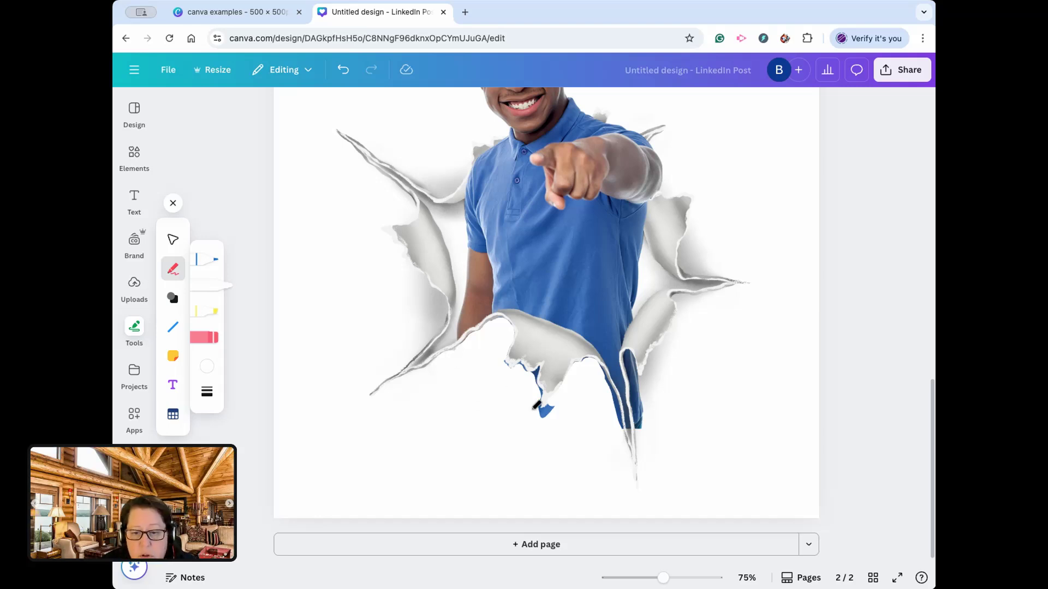
mouse_move(550, 413)
mouse_down()
mouse_move(552, 397)
mouse_move(535, 390)
mouse_up()
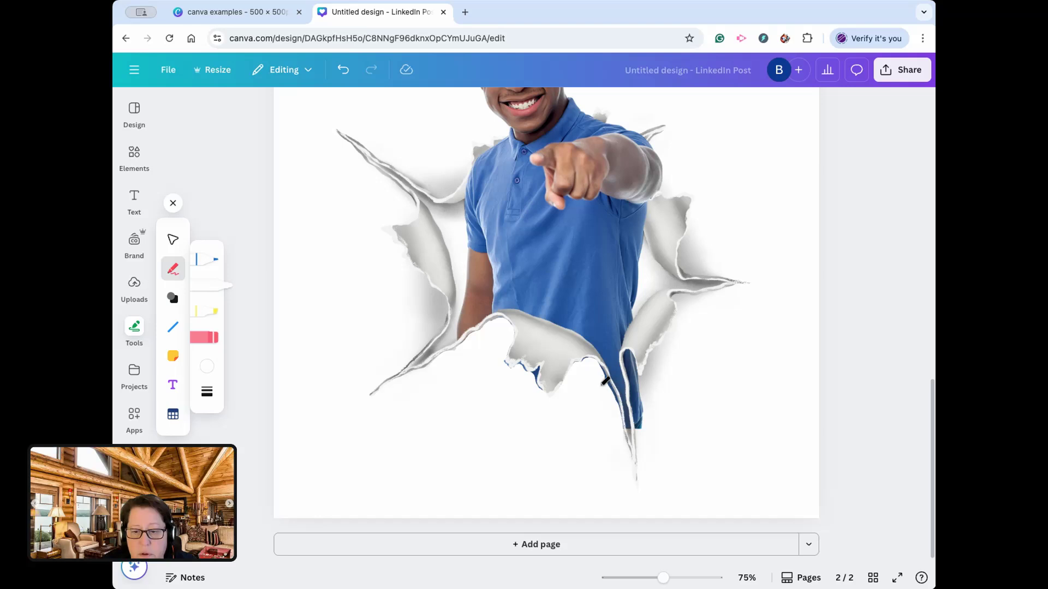
mouse_move(645, 428)
mouse_down()
mouse_move(635, 348)
mouse_move(645, 424)
mouse_move(643, 382)
mouse_up()
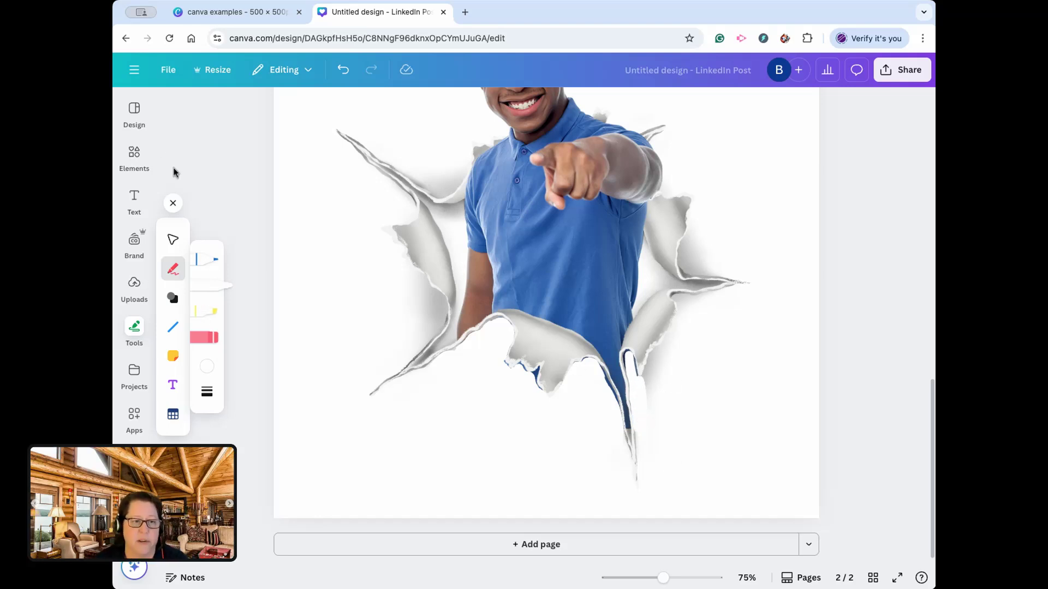
click(173, 204)
Try removing the background of the torn-paper graphic, and undo the removal.
scroll(864, 422, up, 2)
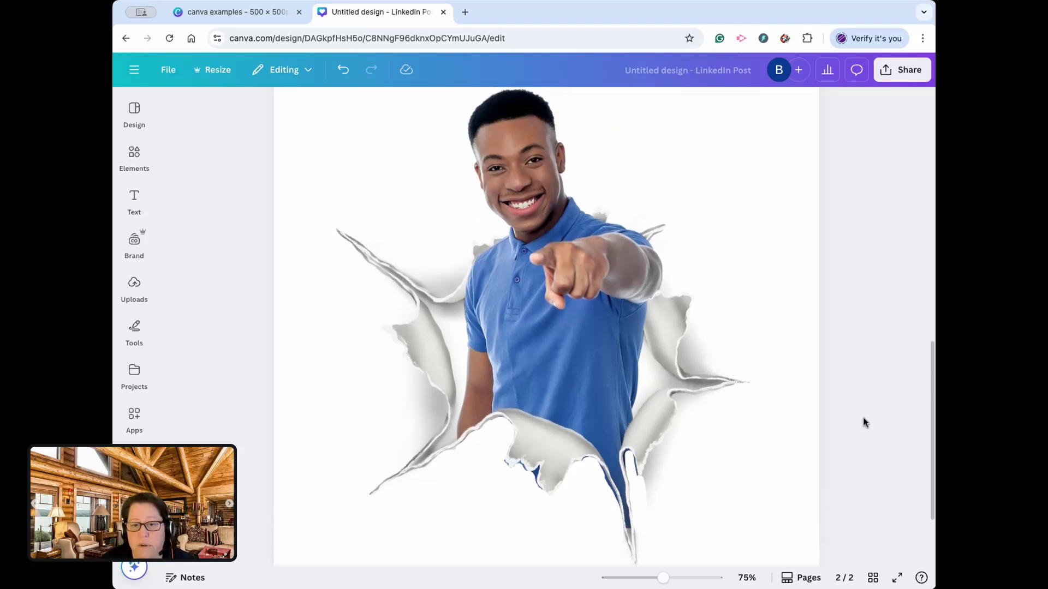
scroll(863, 422, up, 1)
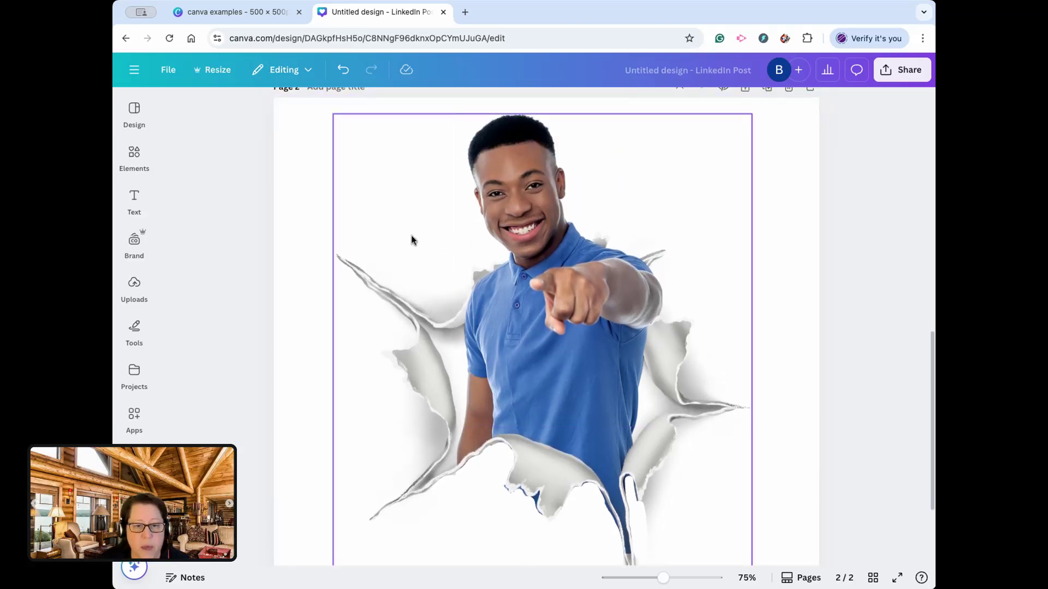
click(343, 457)
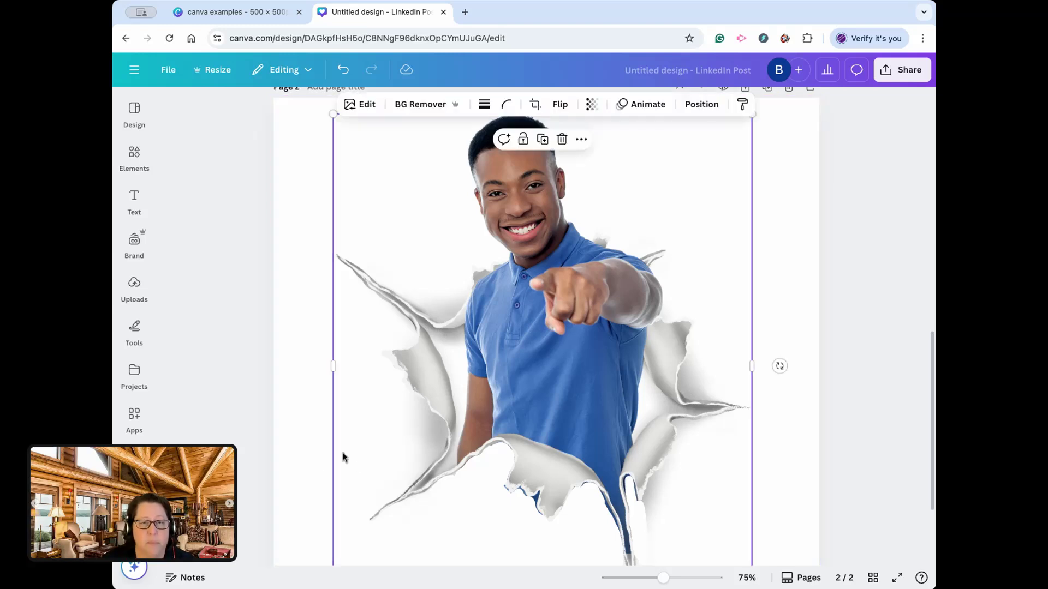
click(437, 104)
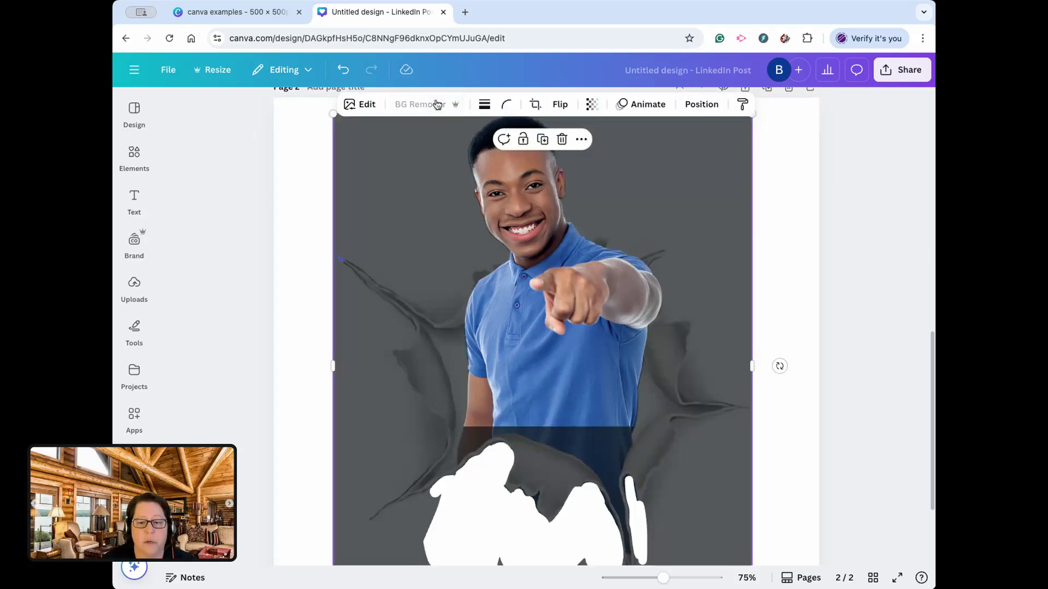
click(234, 381)
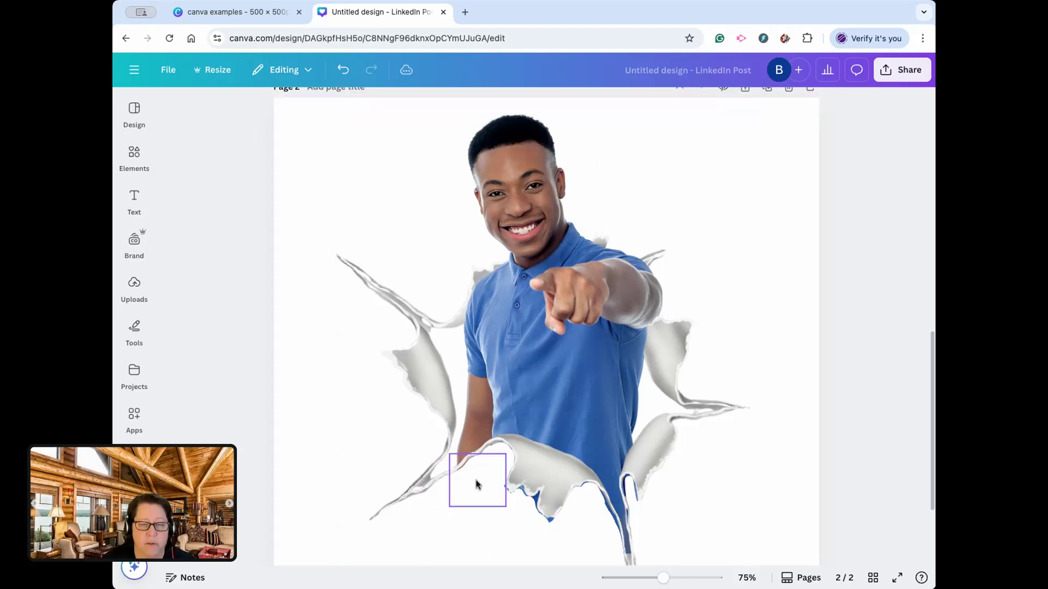
click(342, 72)
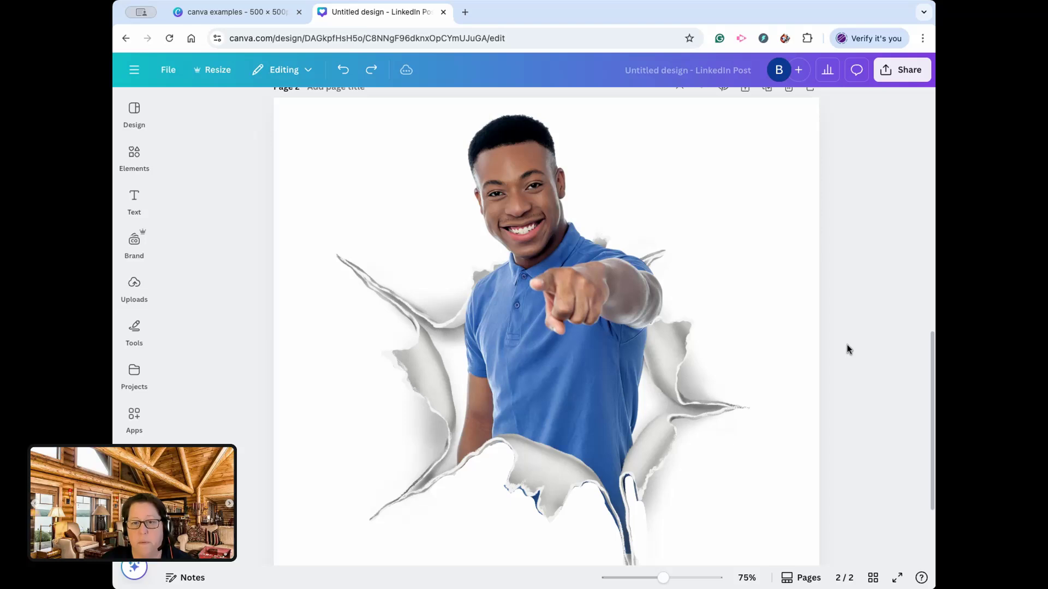
Rename the design as "Paper Hole Pop Out video".
scroll(850, 394, down, 2)
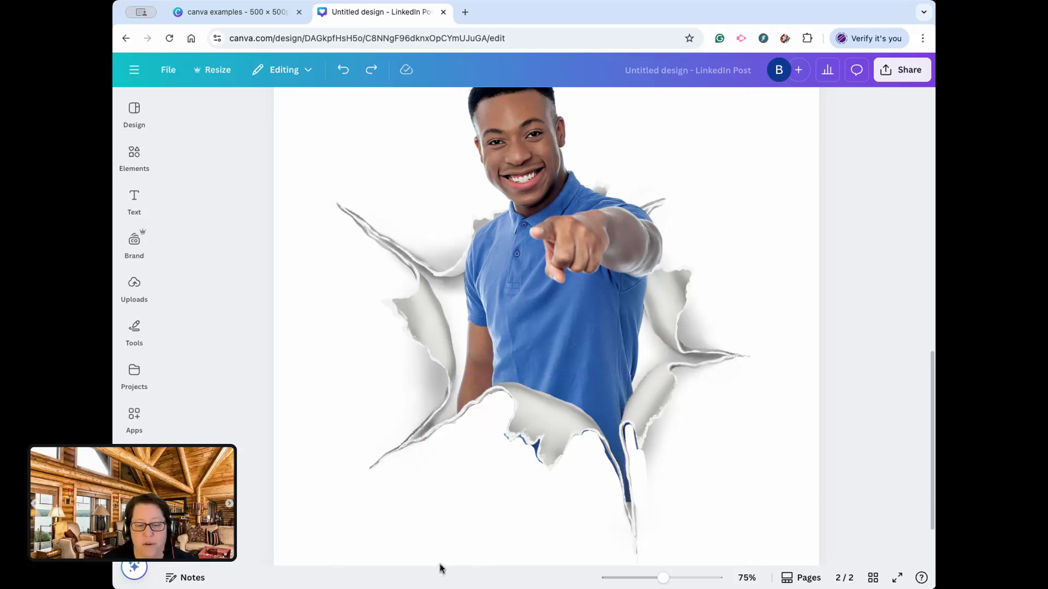
click(168, 69)
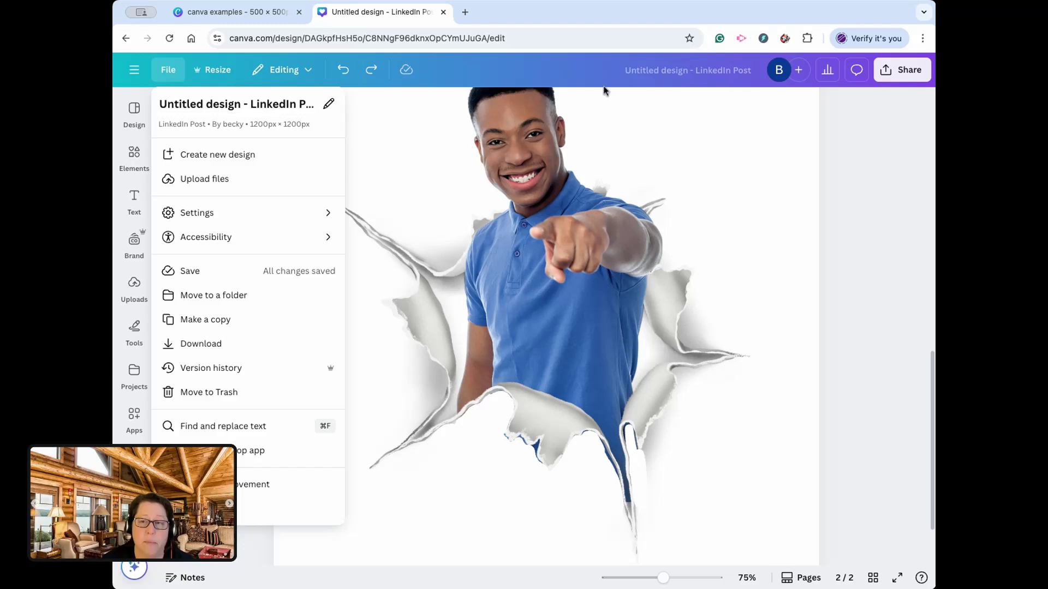
click(678, 66)
text(Pop)
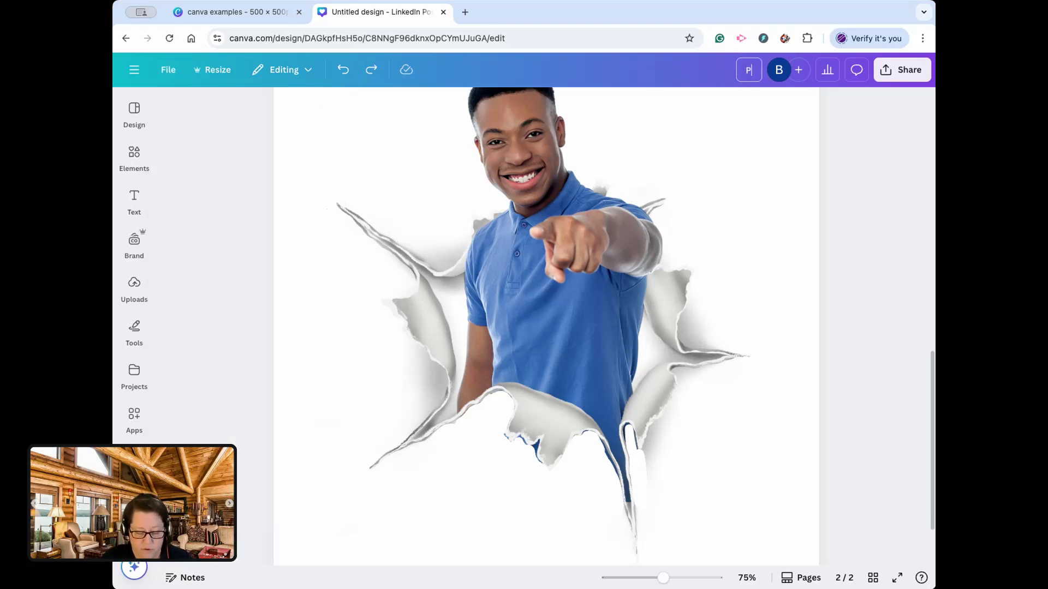
key(BackSpace)
key(BackSpace)
text(aper H)
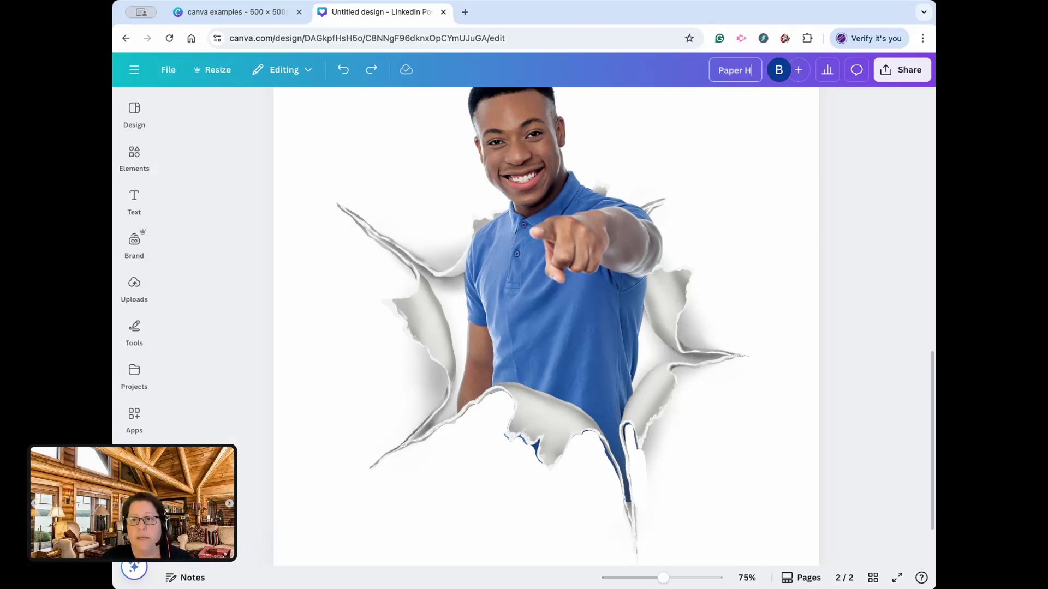
text(ole Pop O)
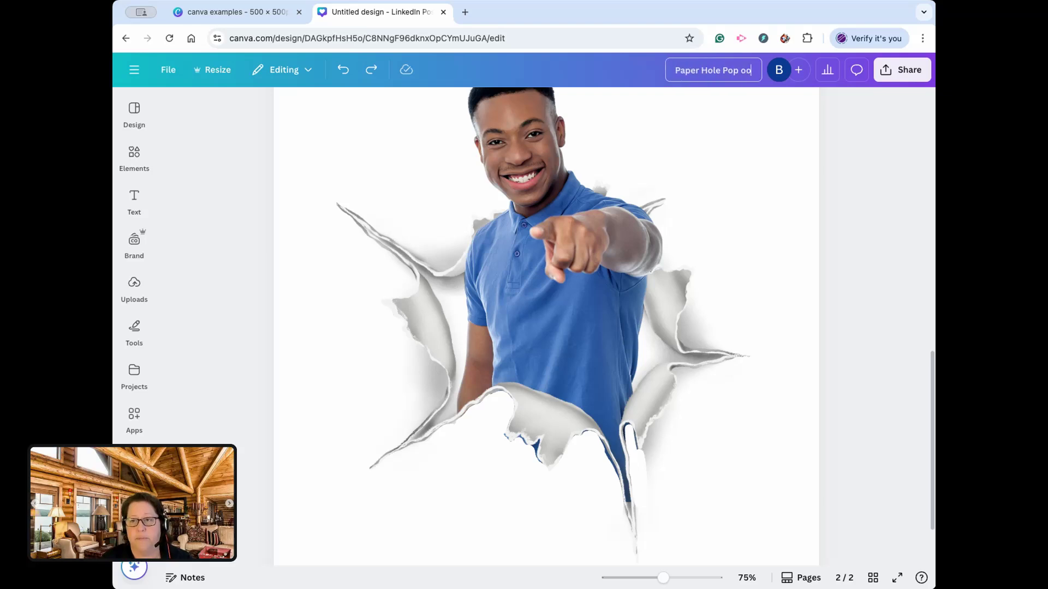
text(ut video)
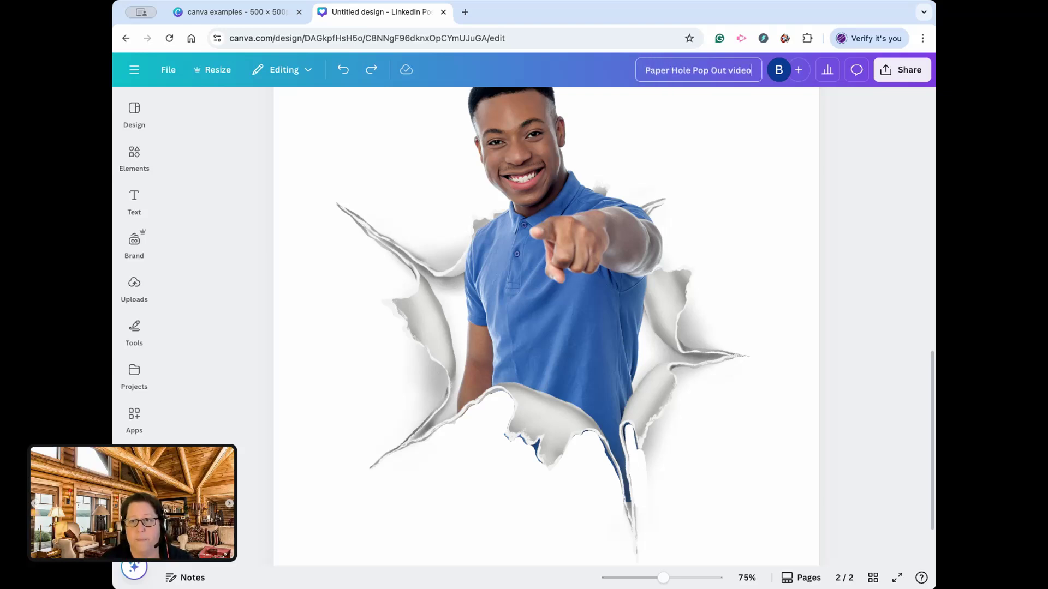
Move the design to the "Summit 25" folder.
click(168, 70)
click(197, 295)
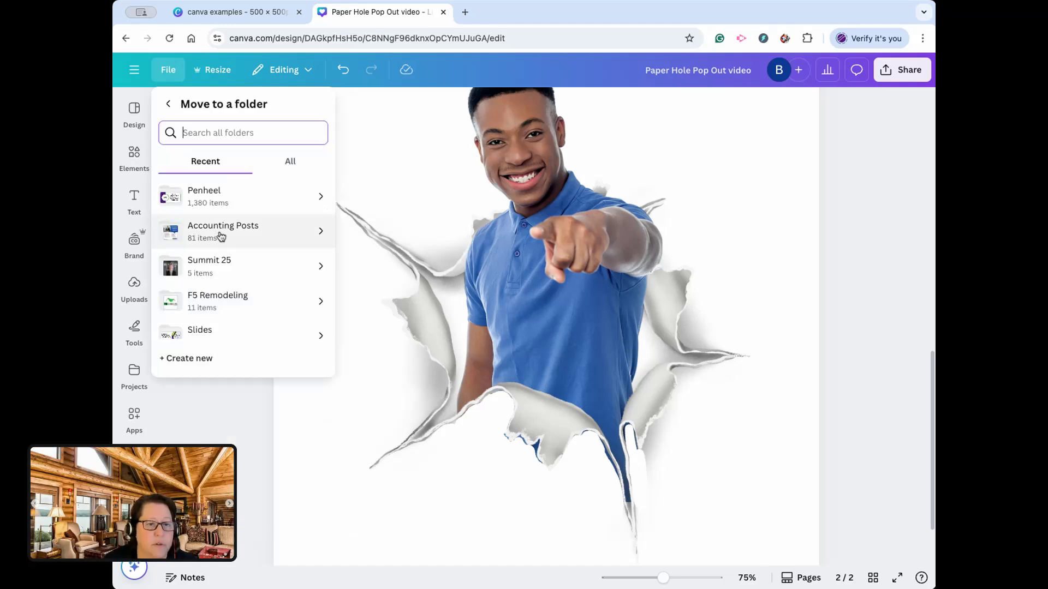
click(209, 269)
click(289, 326)
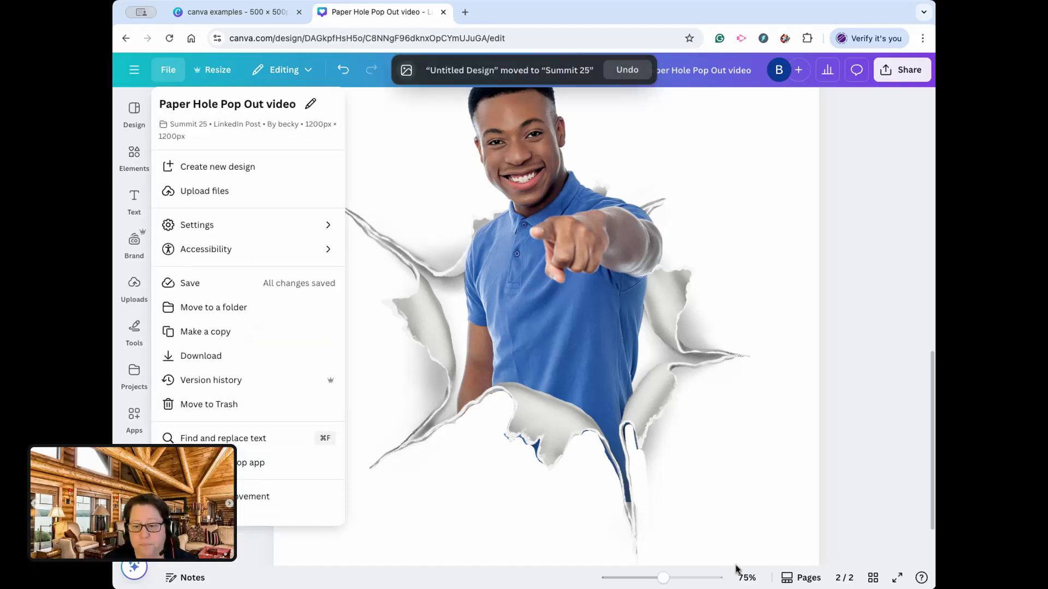